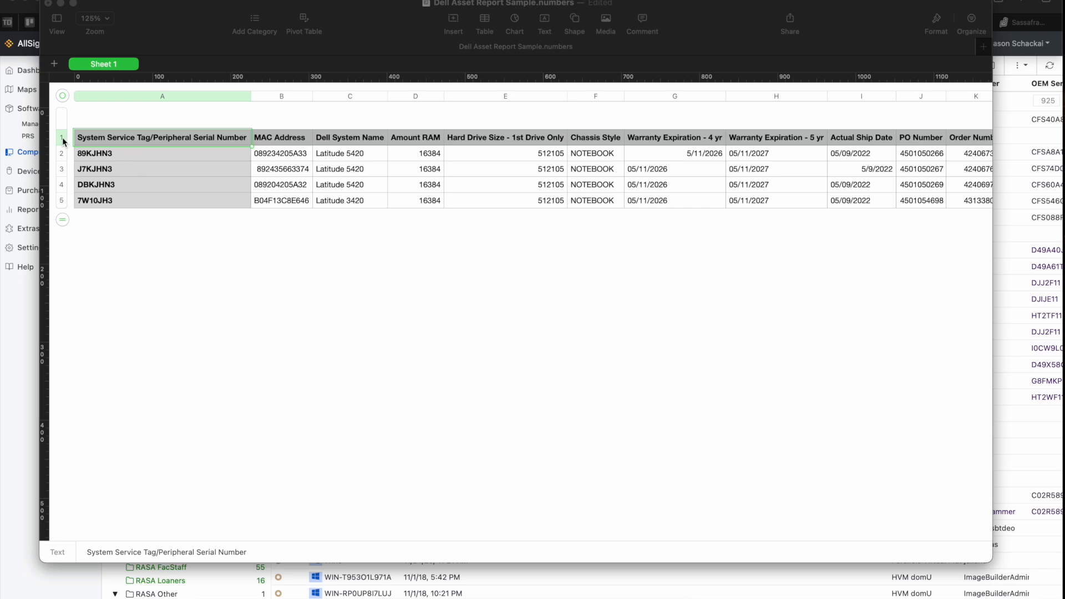
# - Export the Dell Asset Report Sample spreadsheet as a UTF-8 CSV file to the Desktop, without table names
pyautogui.hscroll(1, 244, 137)
pyautogui.hscroll(-1, 311, 138)
pyautogui.hscroll(4, 520, 168)
pyautogui.hscroll(-4, 520, 169)
pyautogui.click(81, 0)
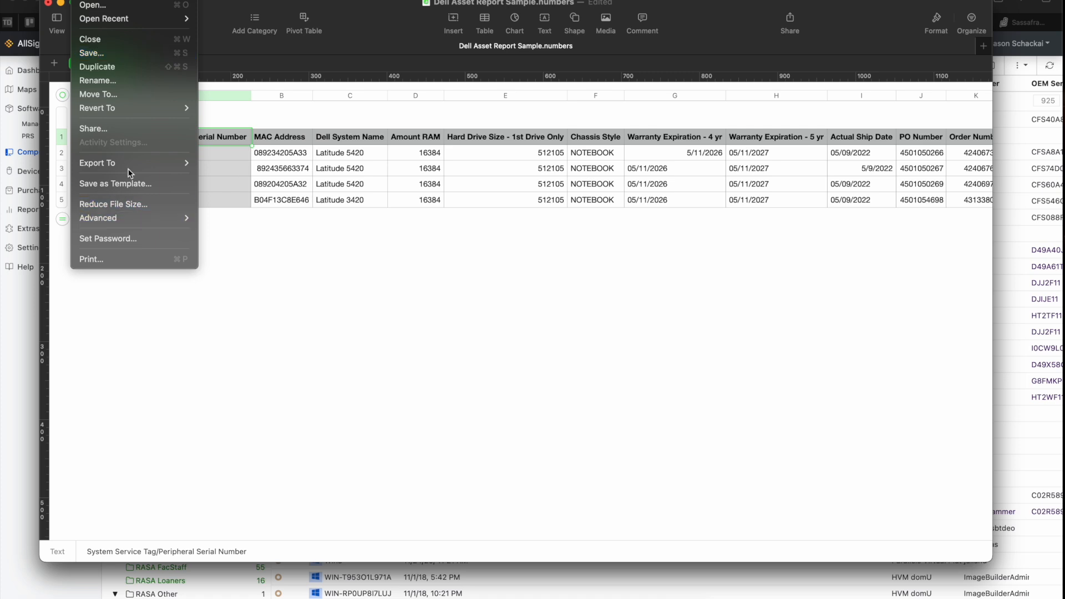
pyautogui.moveTo(131, 162)
pyautogui.click(233, 200)
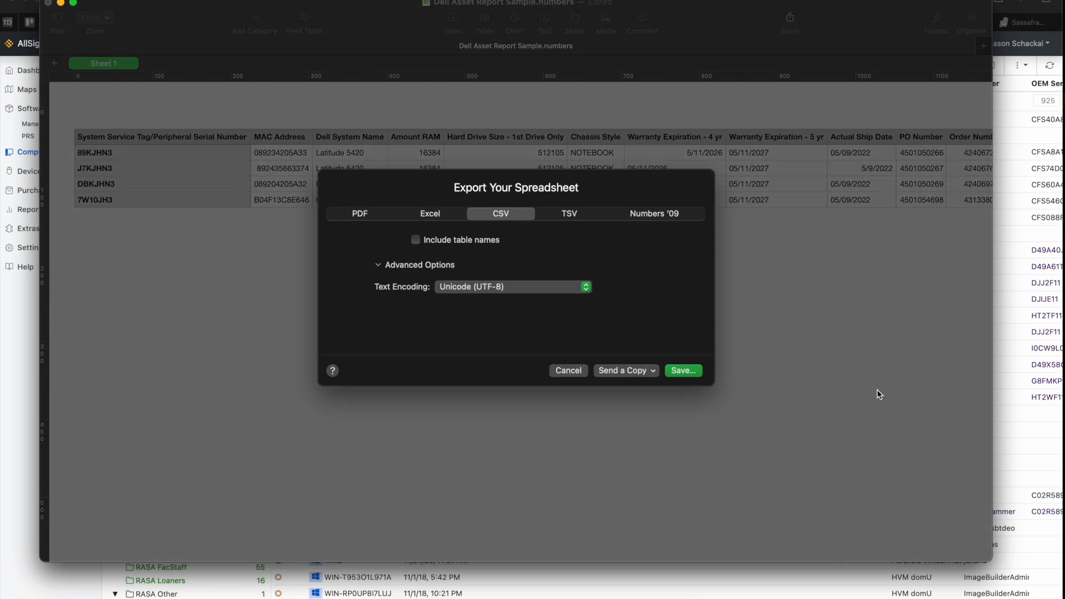
pyautogui.click(689, 371)
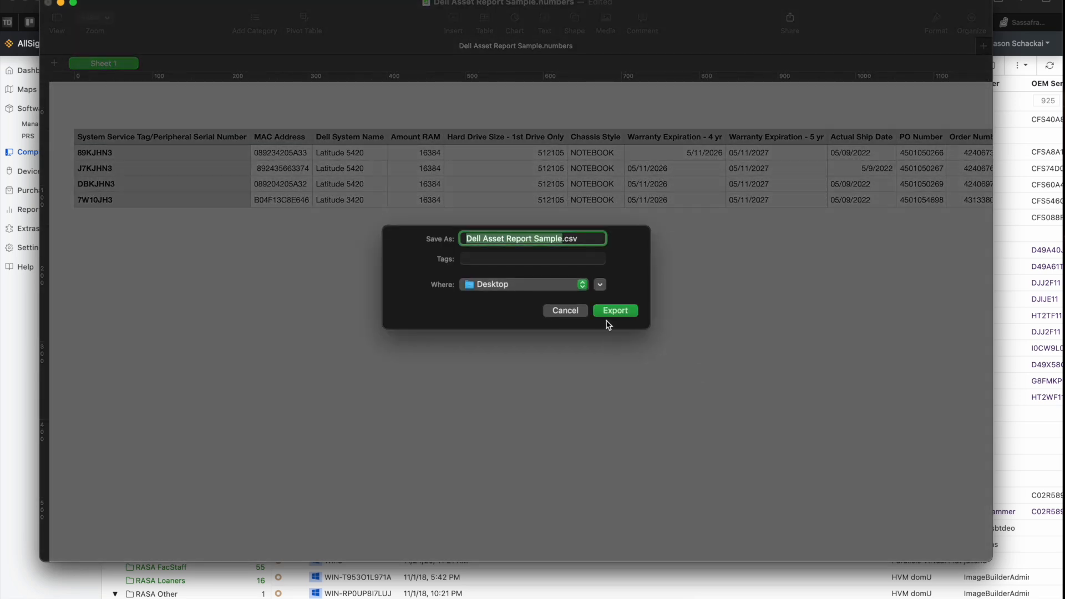
pyautogui.click(616, 311)
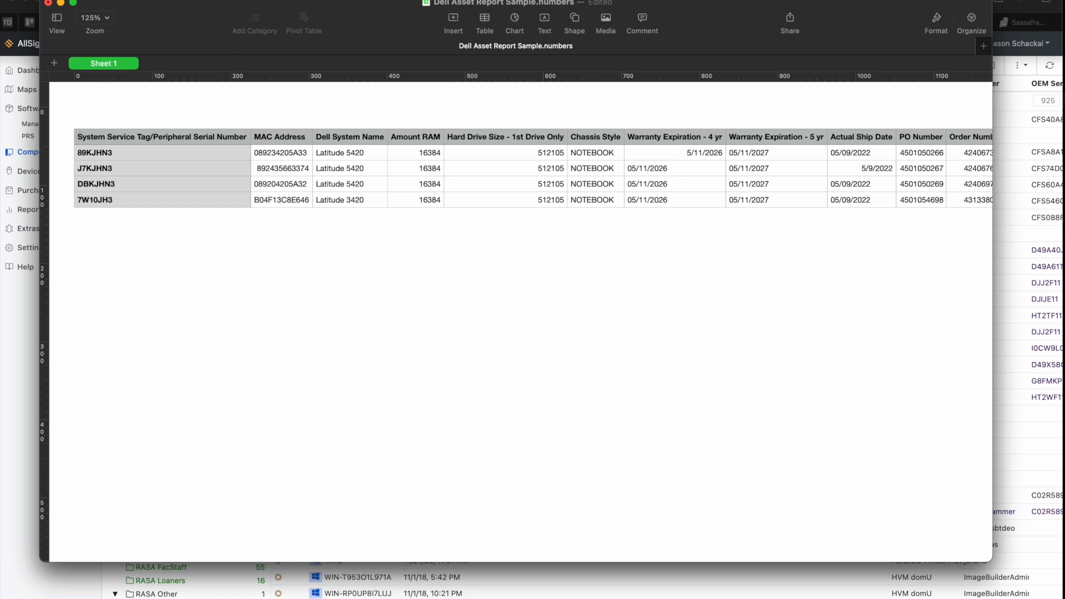
# - Switch to AllSight in the browser and load Dell Asset Report Sample.csv as the source of a Computers import
pyautogui.press('super+Tab')
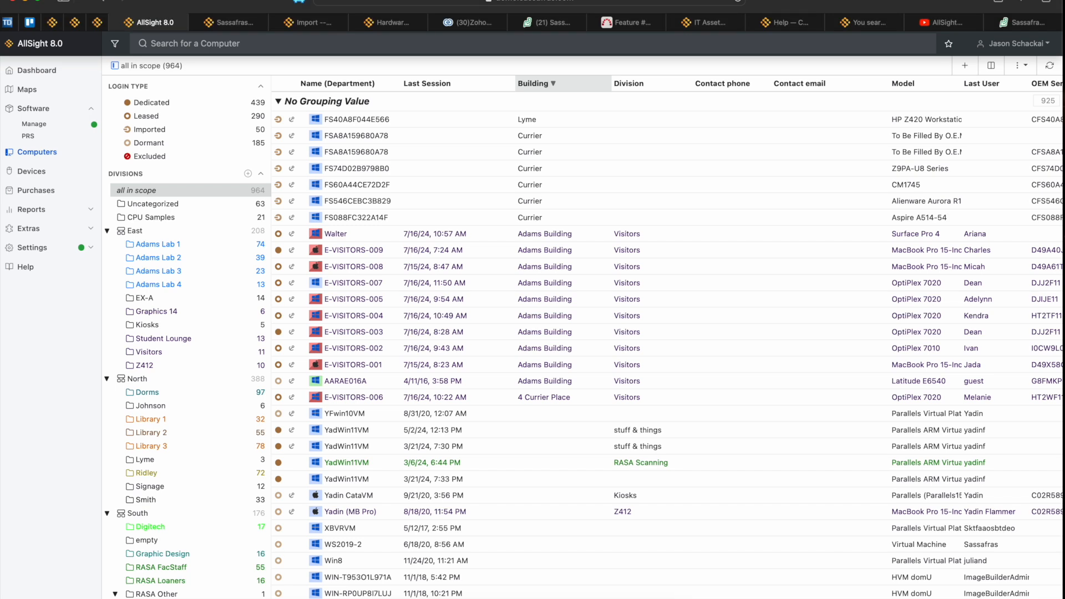
pyautogui.click(377, 598)
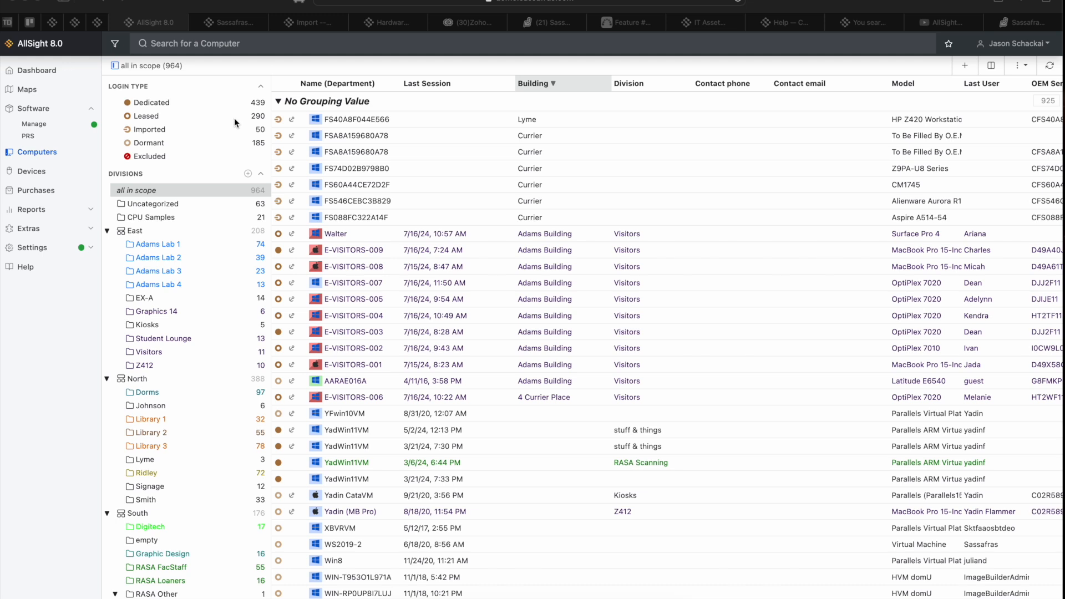
pyautogui.click(813, 8)
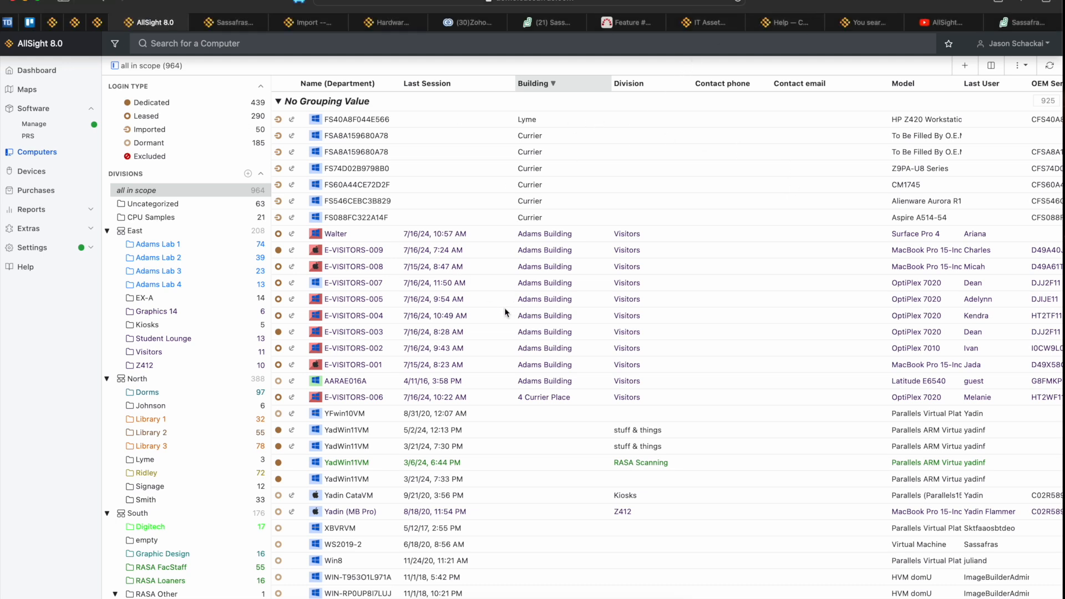
pyautogui.click(1016, 66)
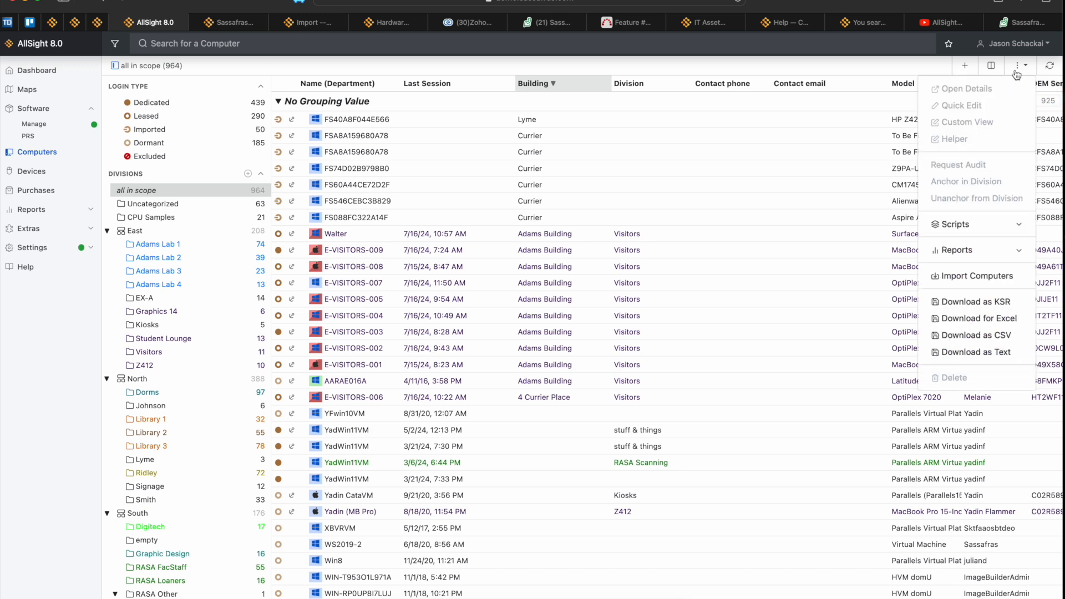
pyautogui.click(993, 278)
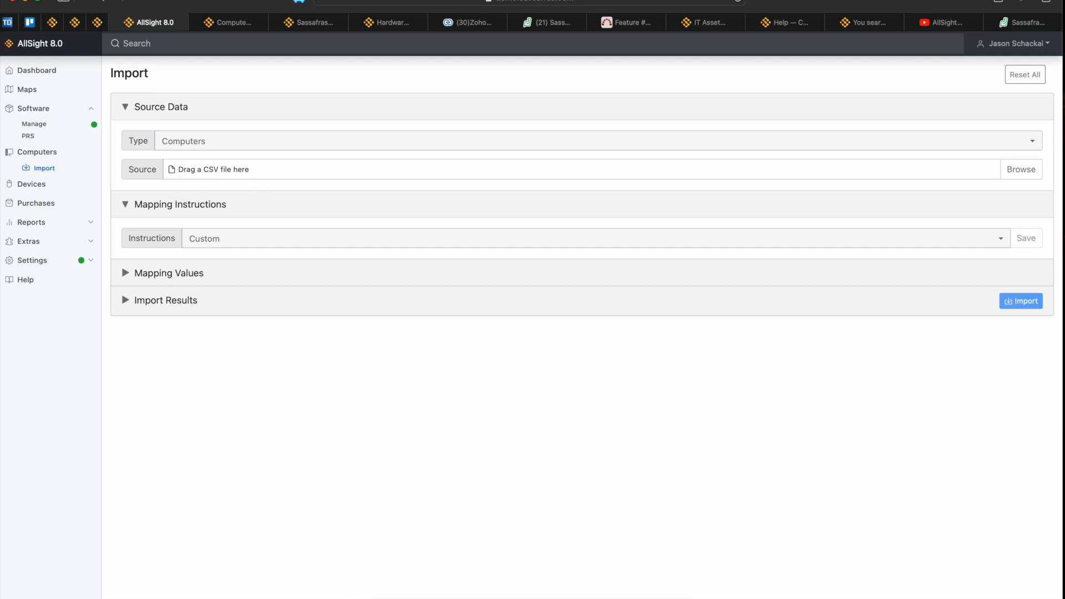
pyautogui.moveTo(340, 252); pyautogui.dragTo(418, 168)
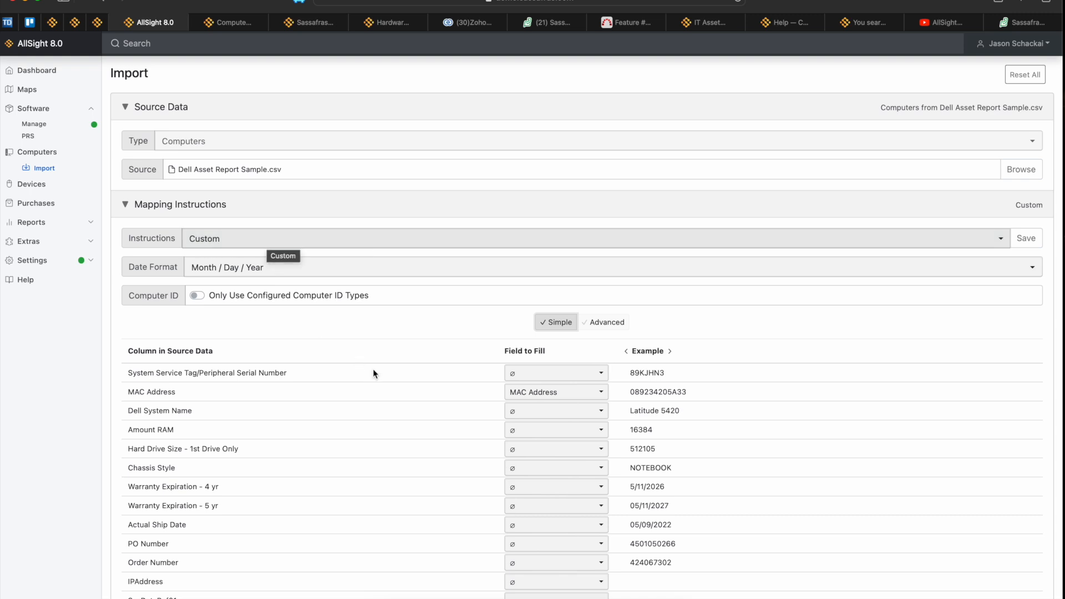
# - Try the saved Dell Asset Report mapping instructions, review their field assignments, and return the instructions to Custom
pyautogui.click(229, 240)
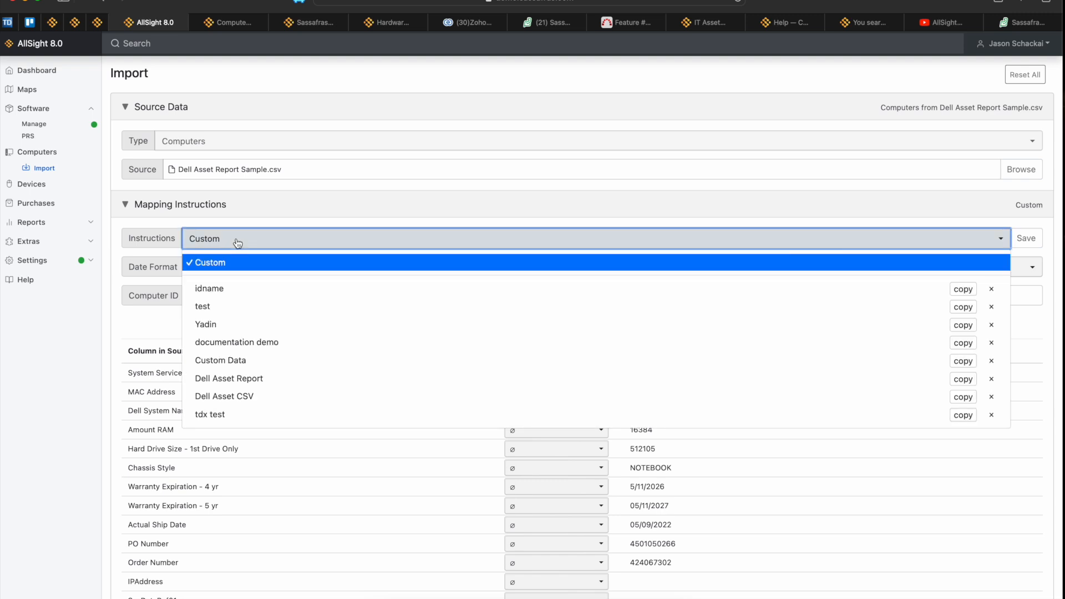
pyautogui.click(261, 380)
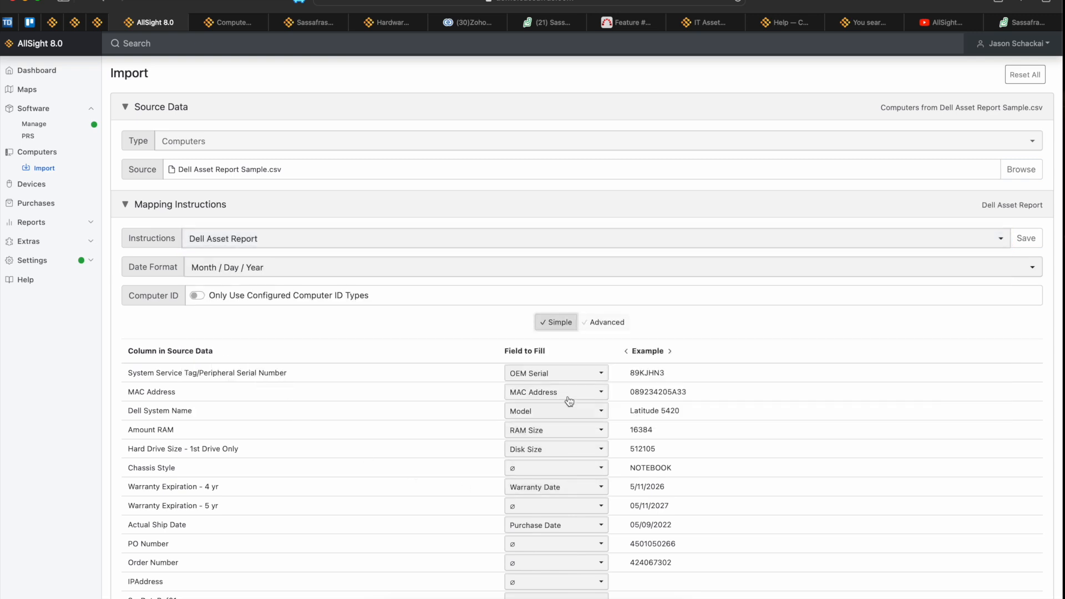
pyautogui.scroll(-3, 552, 238)
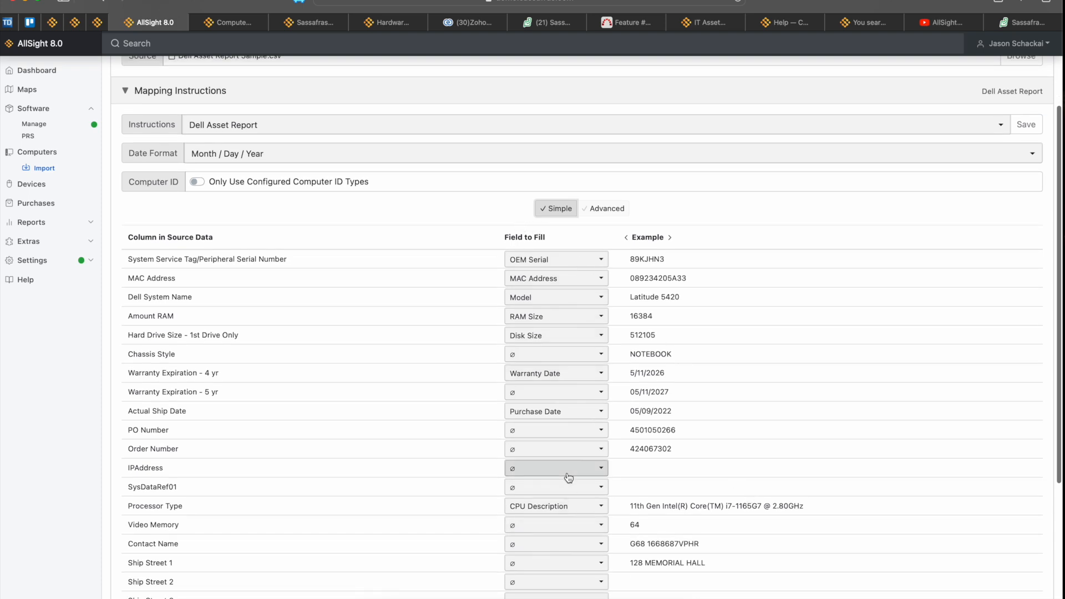
pyautogui.scroll(1, 633, 347)
pyautogui.scroll(1, 631, 345)
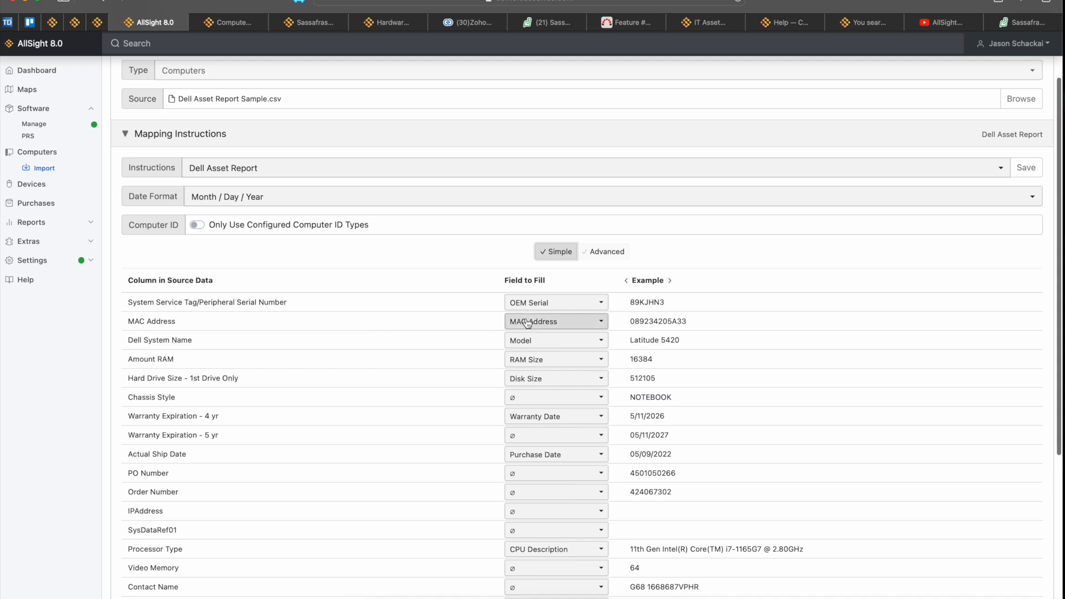
pyautogui.click(329, 171)
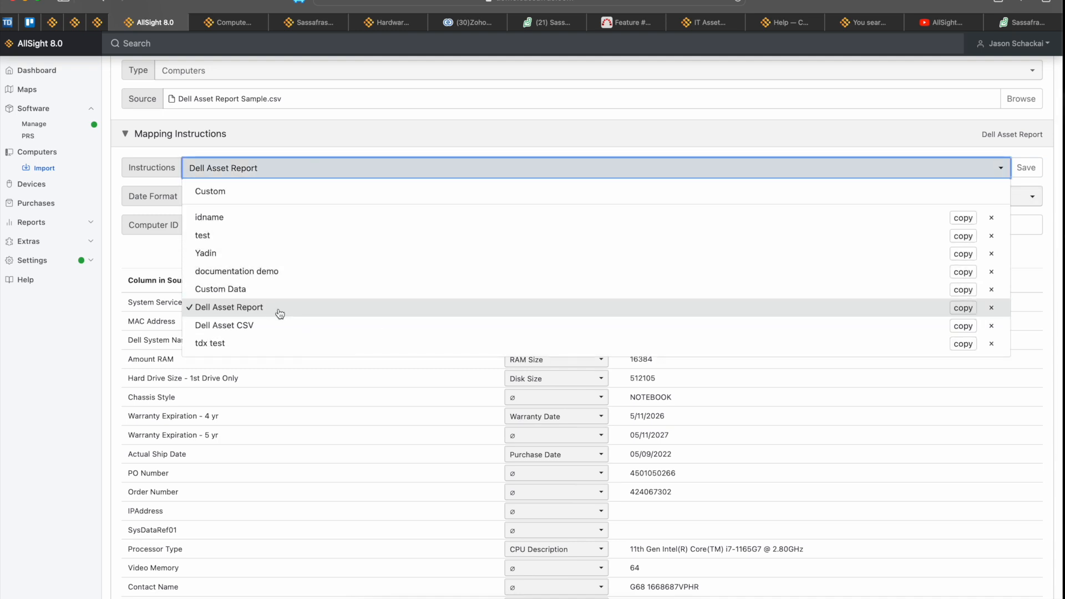
pyautogui.click(263, 191)
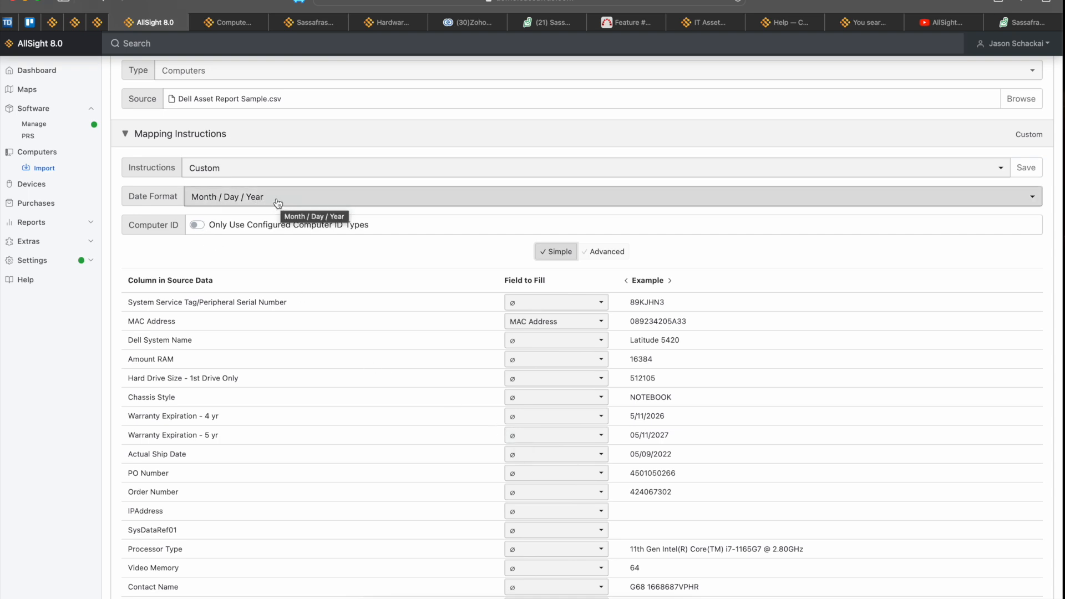
# - Choose Month / Day / Year as the date format and enable Only Use Configured Computer ID Types
pyautogui.click(319, 204)
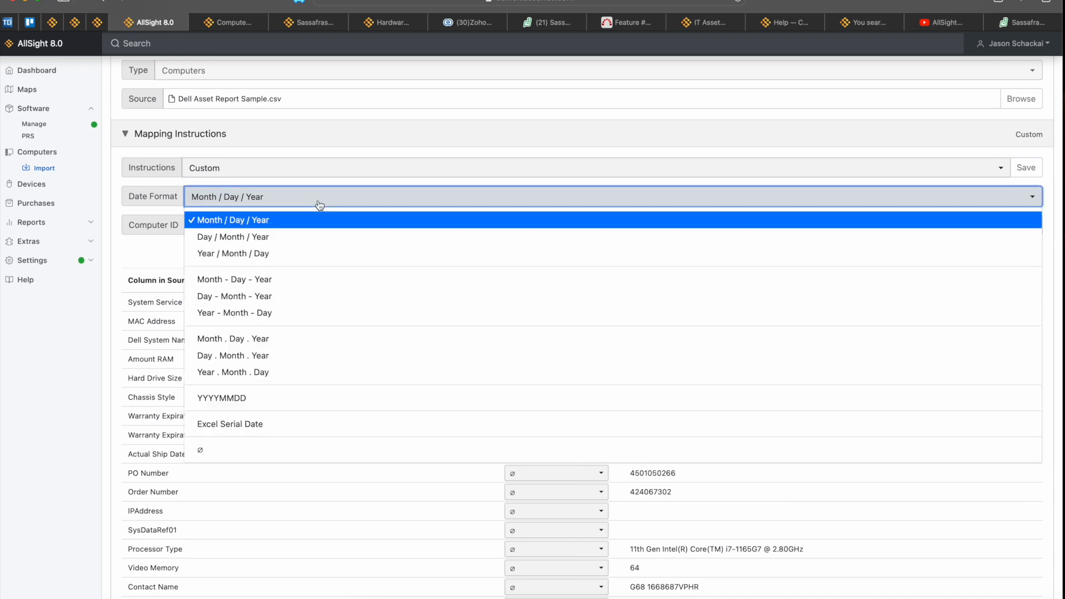
pyautogui.click(282, 221)
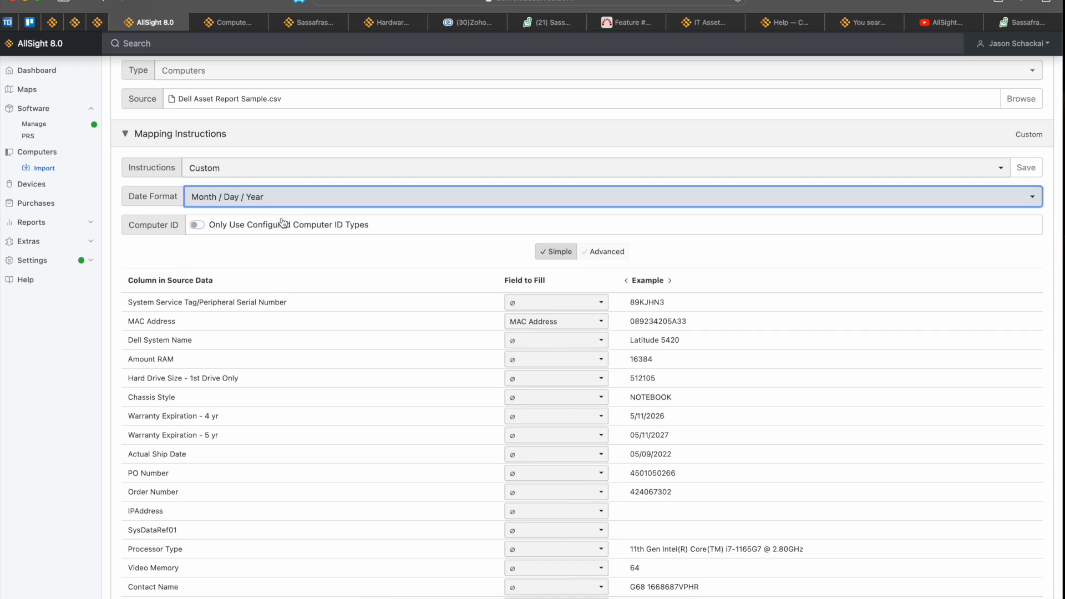
pyautogui.click(196, 225)
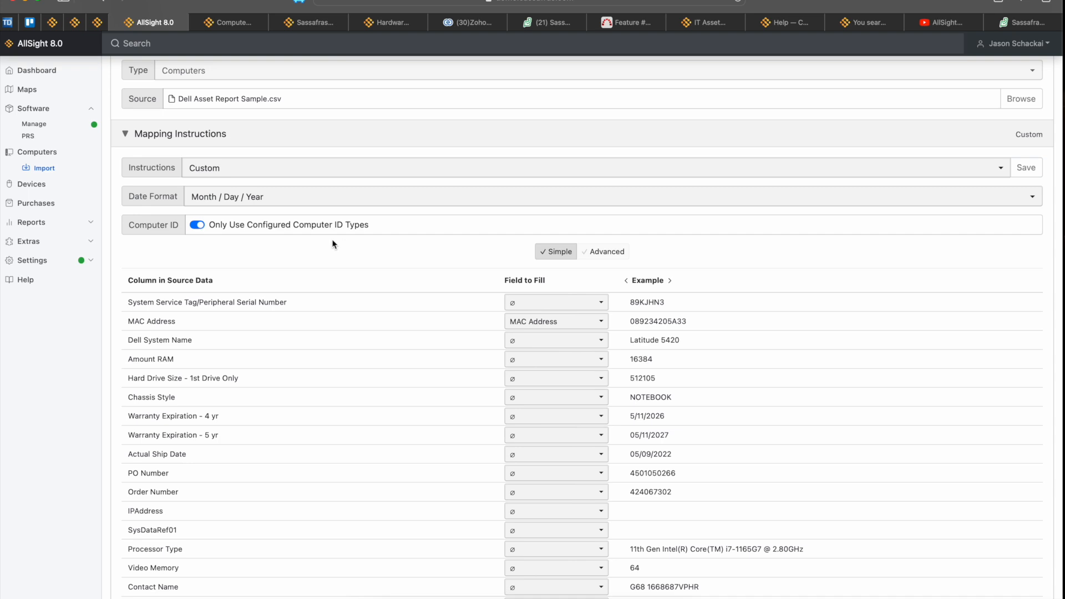
# - Map the System Service Tag/Peripheral Serial Number source column to the System Serial field
pyautogui.scroll(-1, 395, 249)
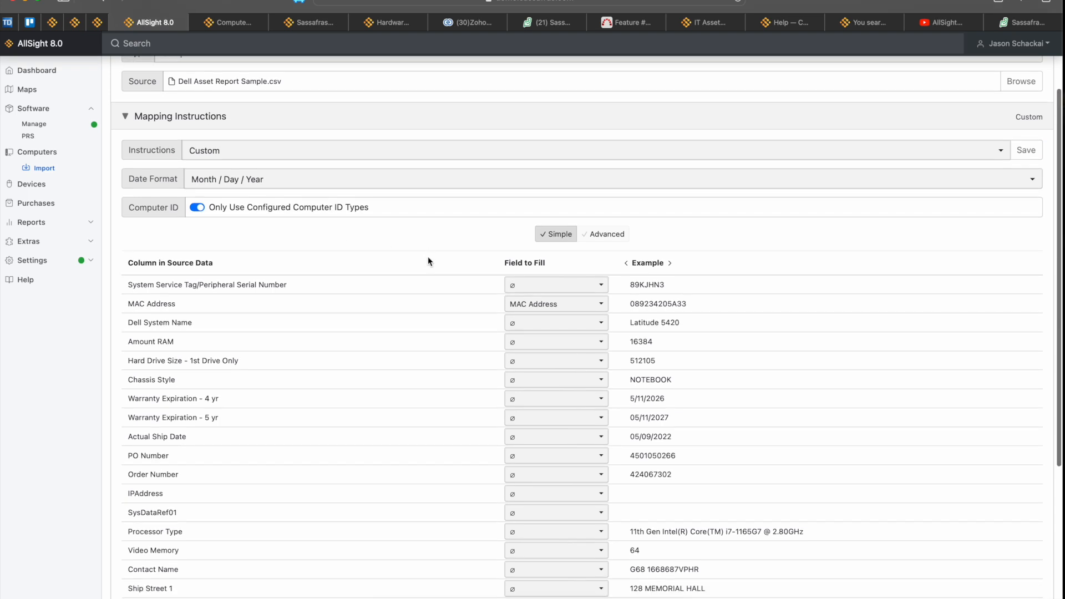
pyautogui.click(556, 293)
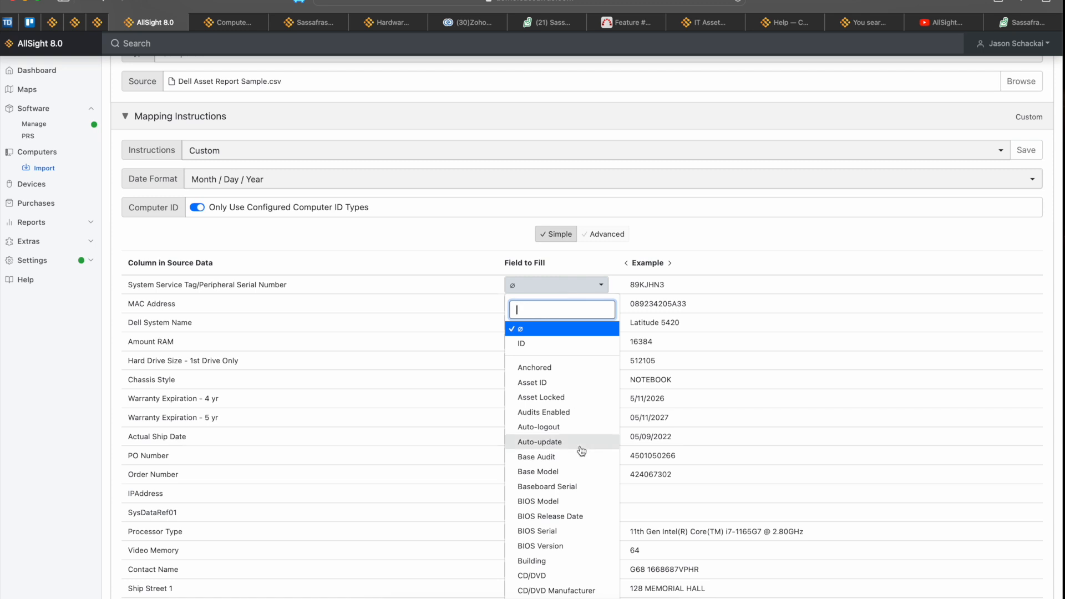
pyautogui.scroll(-10, 581, 450)
pyautogui.scroll(-8, 566, 384)
pyautogui.scroll(-6, 560, 455)
pyautogui.scroll(-8, 564, 475)
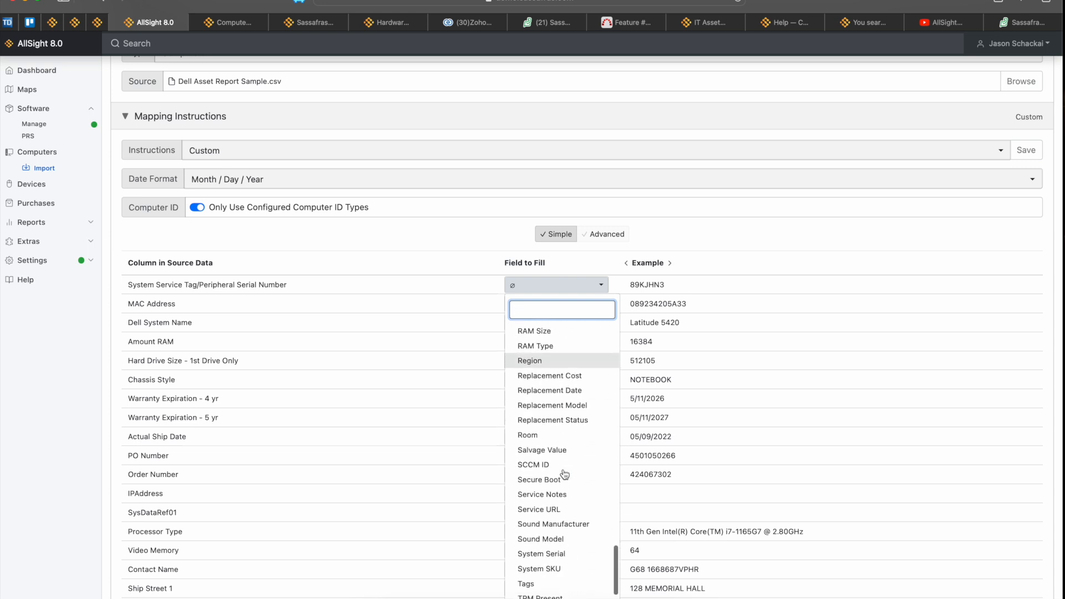
pyautogui.click(563, 551)
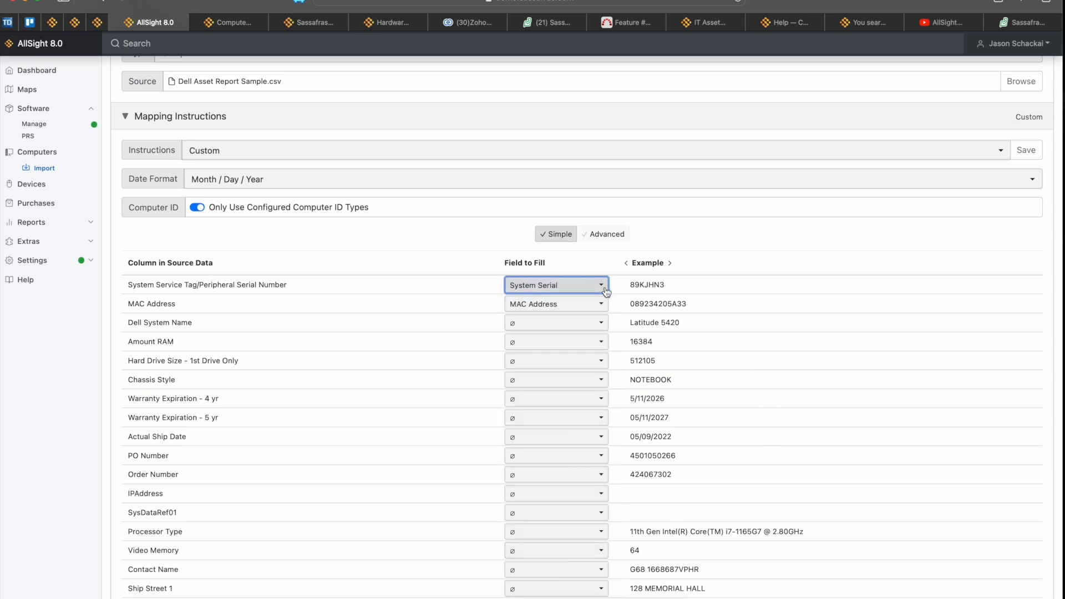
# - Map the Dell System Name source column to the Model field
pyautogui.click(551, 325)
pyautogui.scroll(-10, 569, 509)
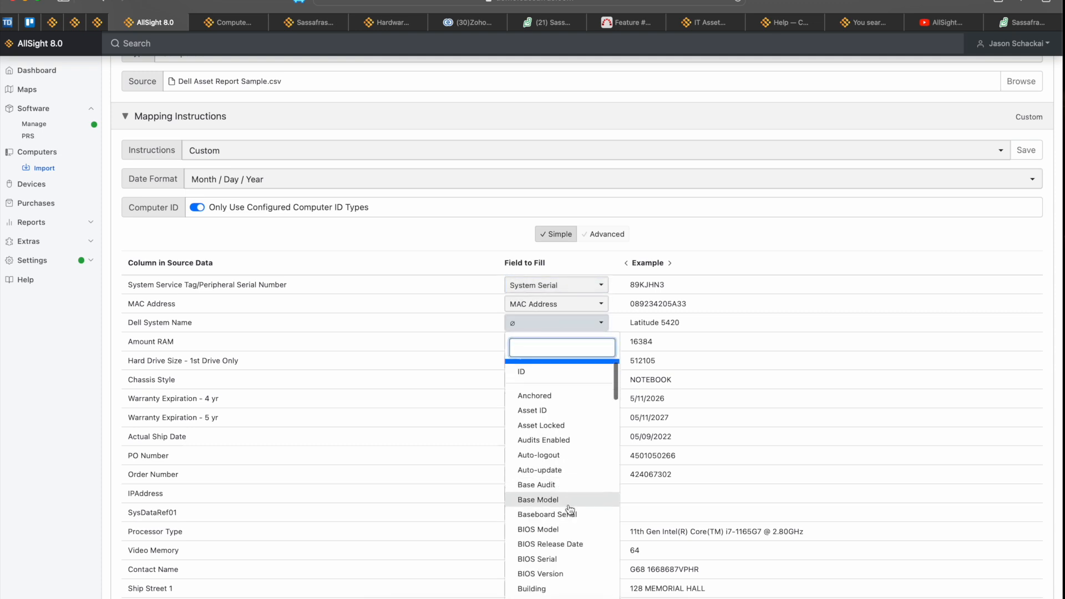
pyautogui.scroll(-10, 569, 509)
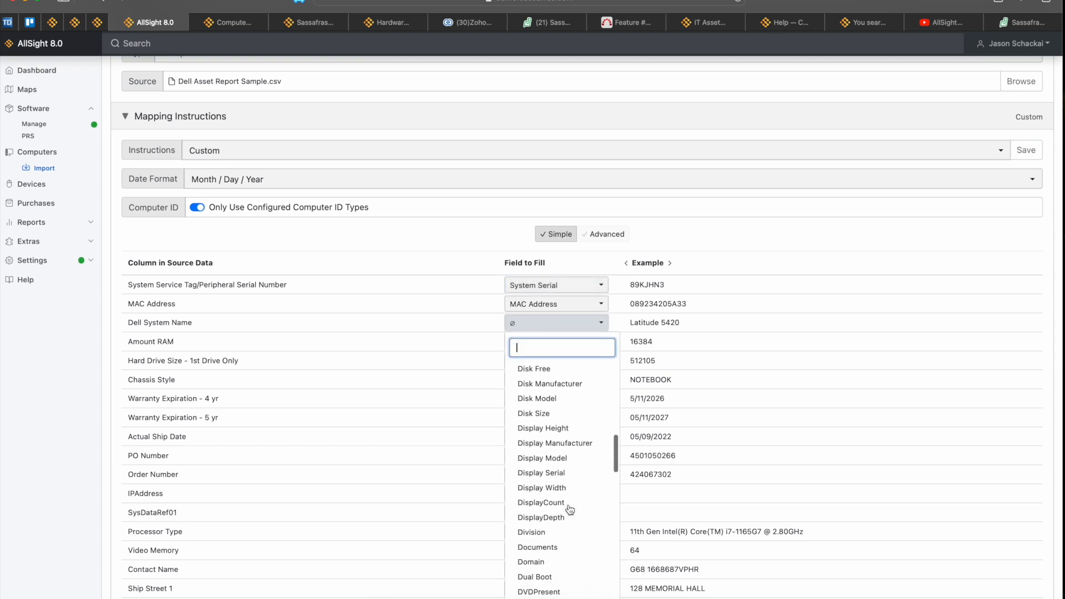
pyautogui.scroll(-5, 567, 536)
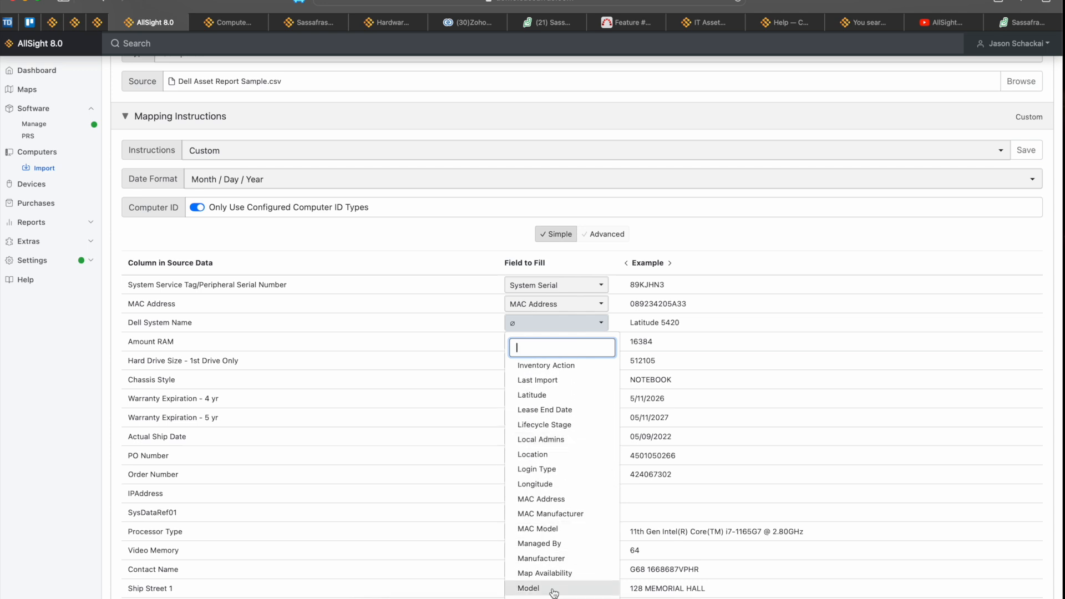
pyautogui.click(554, 590)
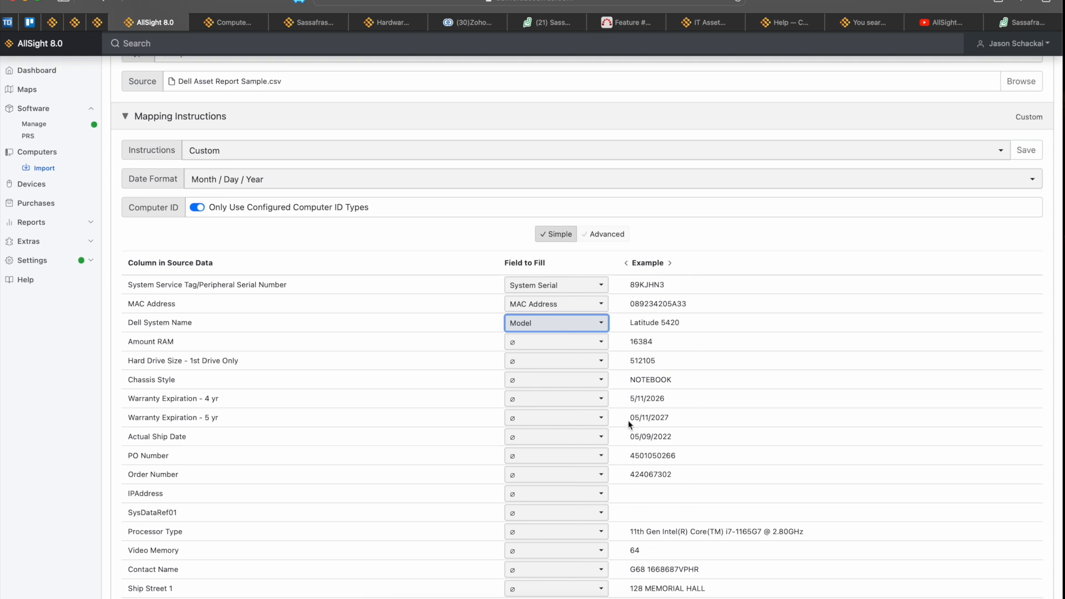
# - Page forward and back through the example records in the mapping table and check the fields offered for PO Number
pyautogui.click(670, 264)
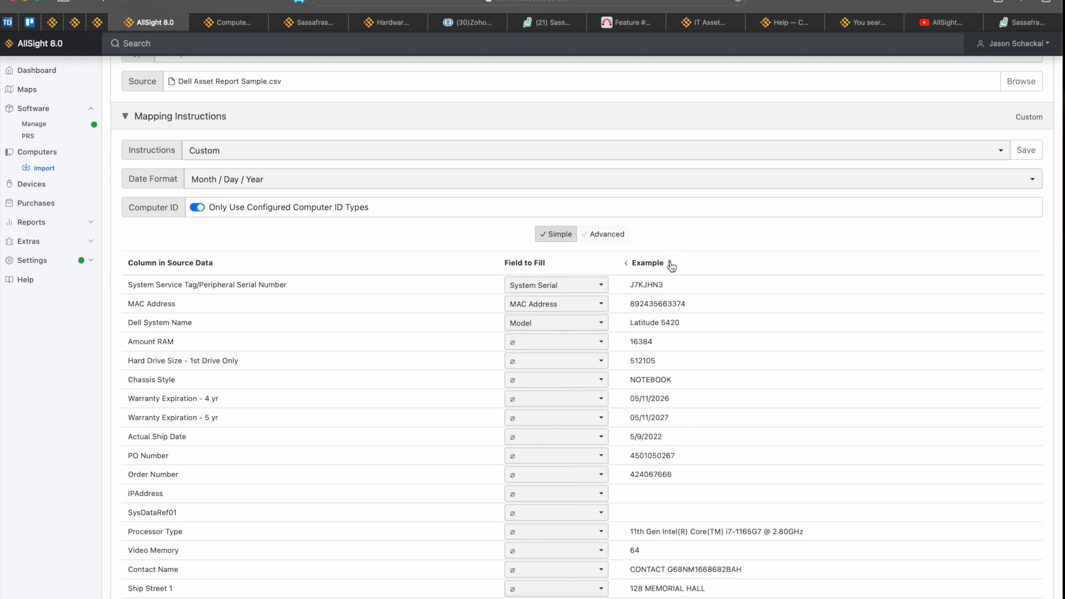
pyautogui.click(670, 264)
pyautogui.click(671, 264)
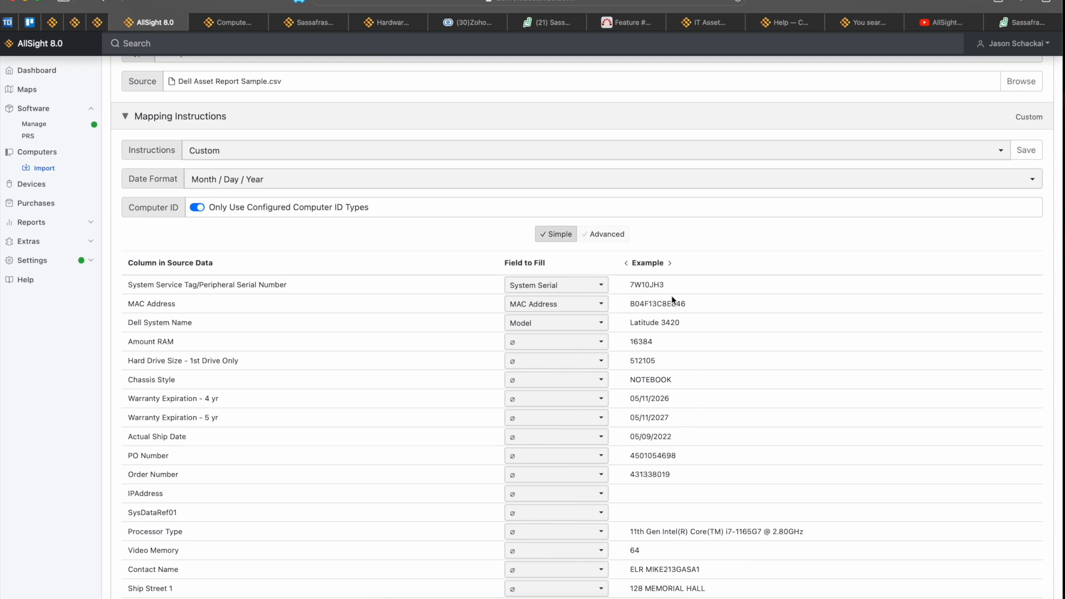
pyautogui.click(626, 264)
pyautogui.click(626, 264)
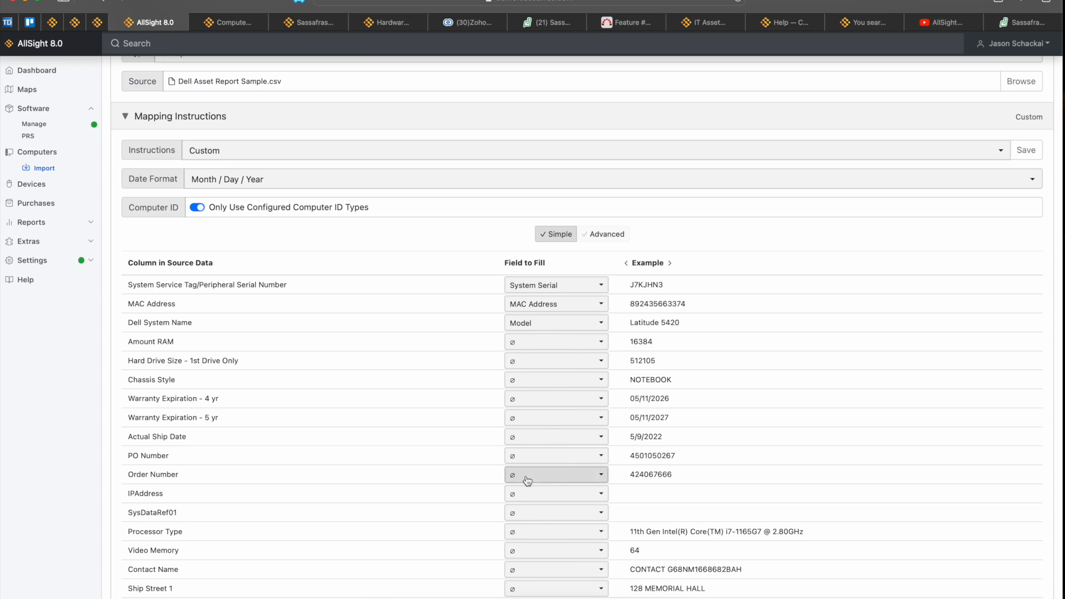
pyautogui.click(561, 456)
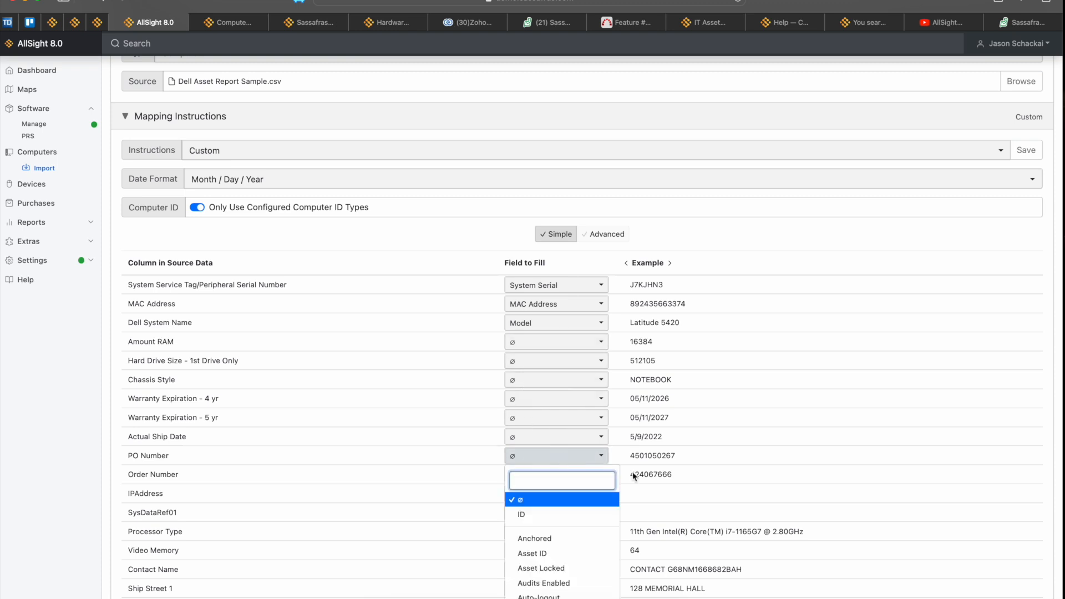
pyautogui.click(714, 431)
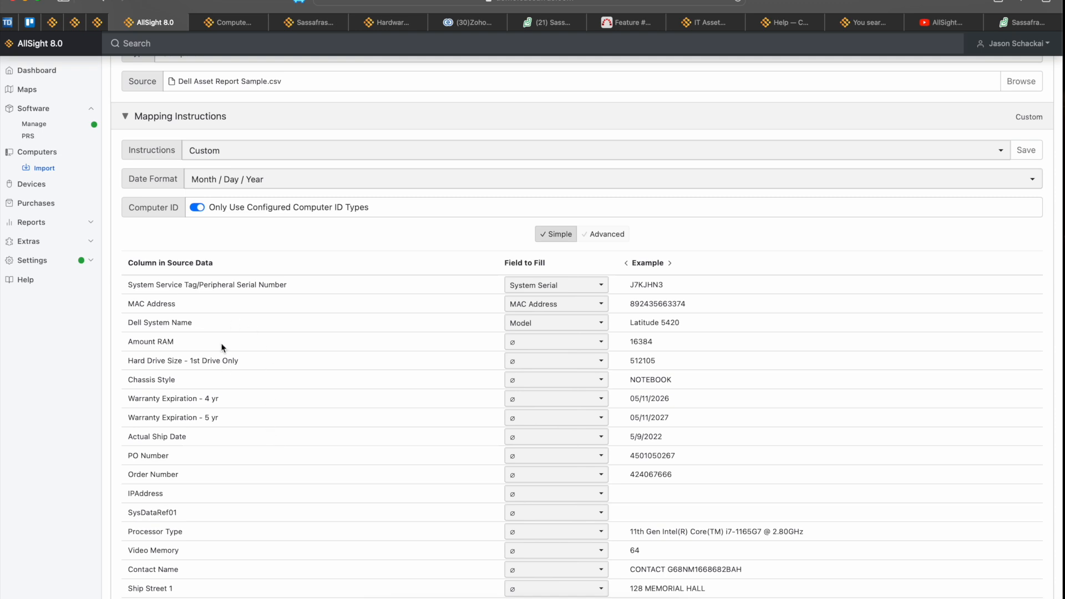
# - Switch the mapping to Advanced mode and look through the source file columns and the available target fields
pyautogui.scroll(-1, 294, 402)
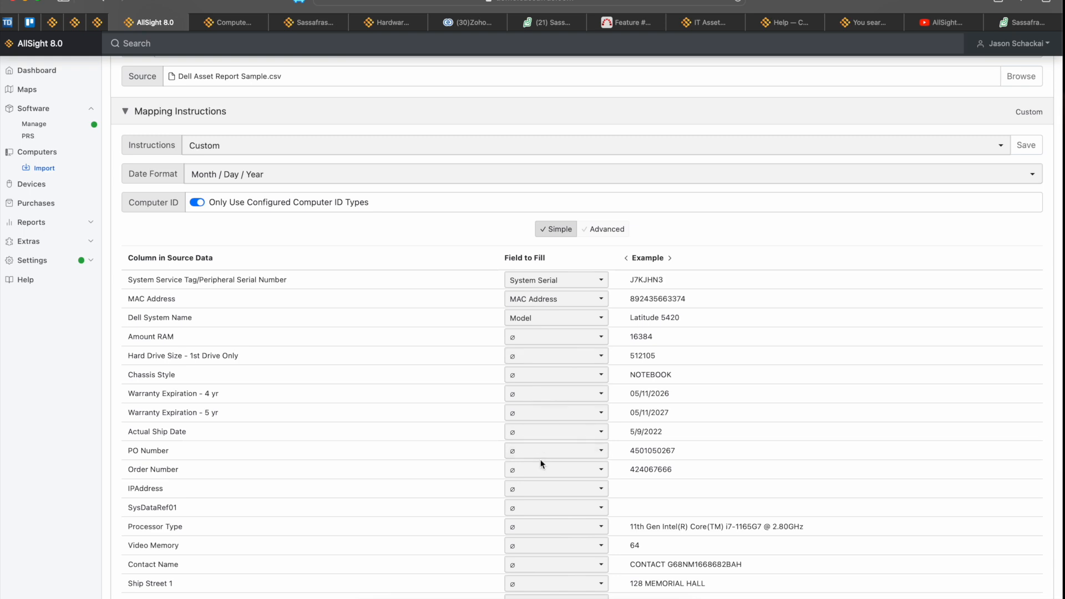
pyautogui.click(618, 231)
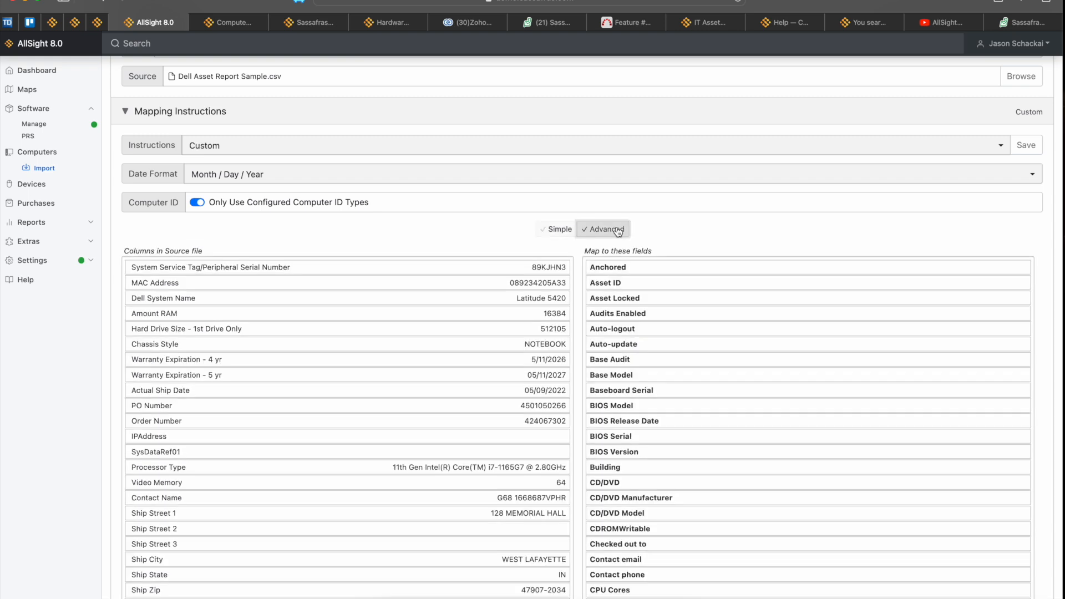
pyautogui.scroll(-2, 778, 324)
pyautogui.scroll(2, 777, 323)
pyautogui.scroll(-2, 185, 378)
pyautogui.scroll(2, 188, 314)
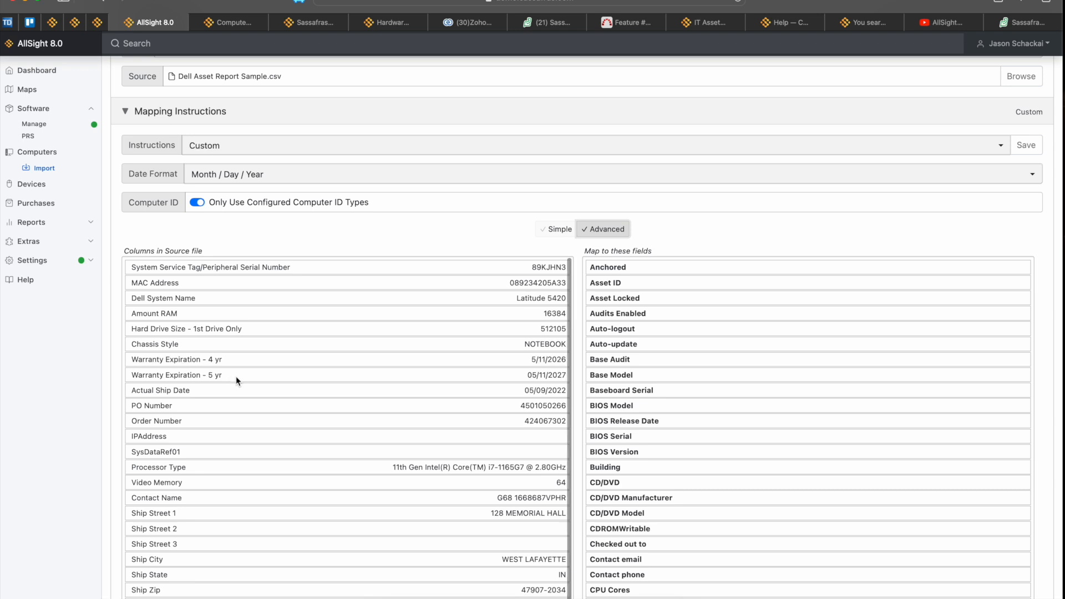
# - Map the Warranty Expiration - 4 yr, PO Number and Video Memory source columns together to the Description field
pyautogui.scroll(-10, 679, 444)
pyautogui.scroll(10, 681, 448)
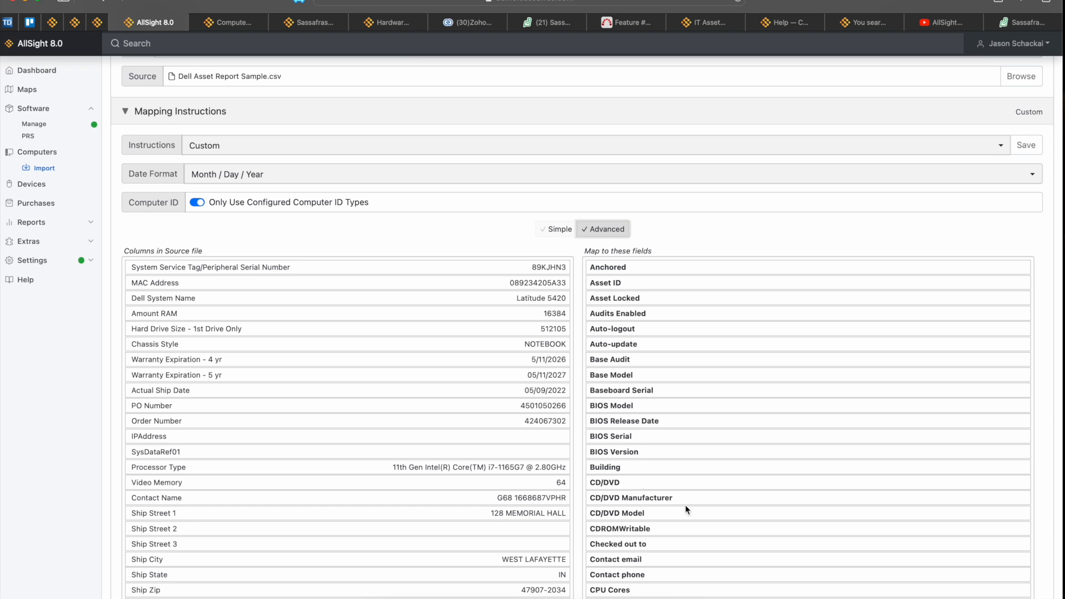
pyautogui.scroll(-5, 685, 504)
pyautogui.scroll(-3, 693, 432)
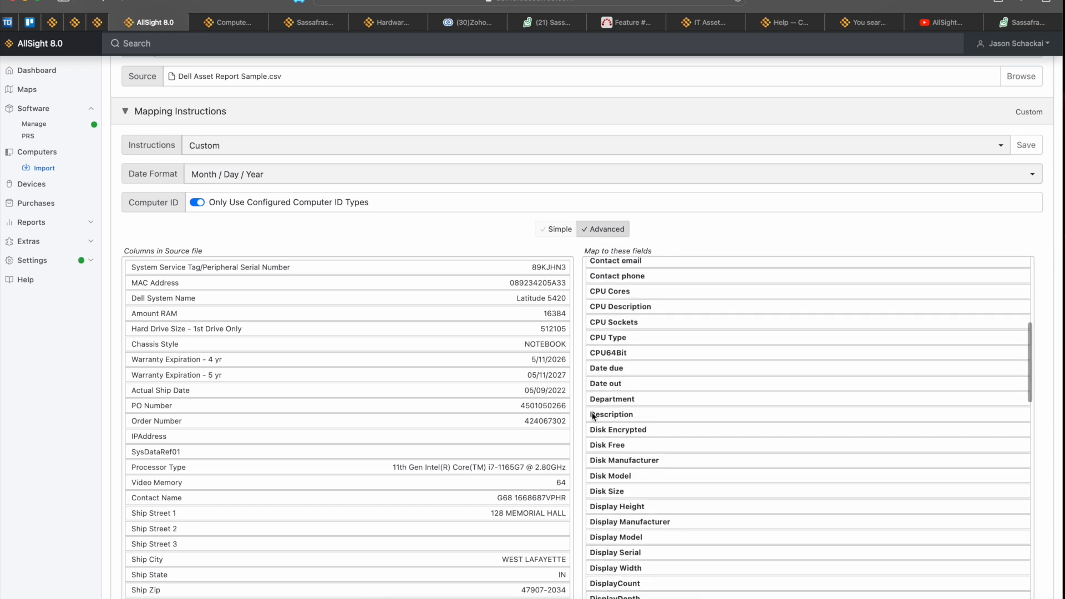
pyautogui.moveTo(235, 364); pyautogui.dragTo(666, 431)
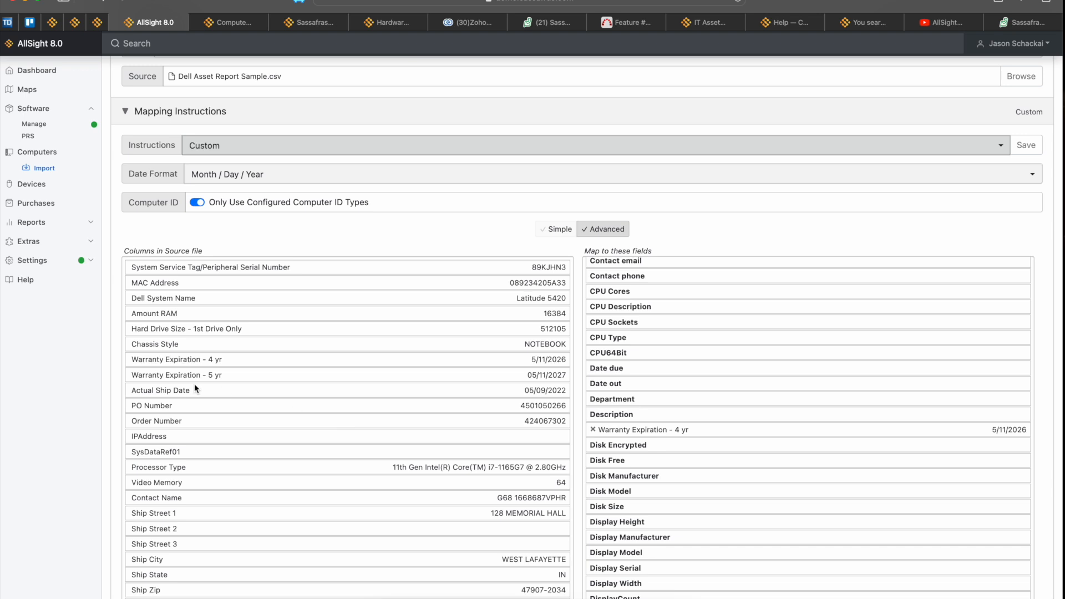
pyautogui.moveTo(176, 409); pyautogui.dragTo(727, 448)
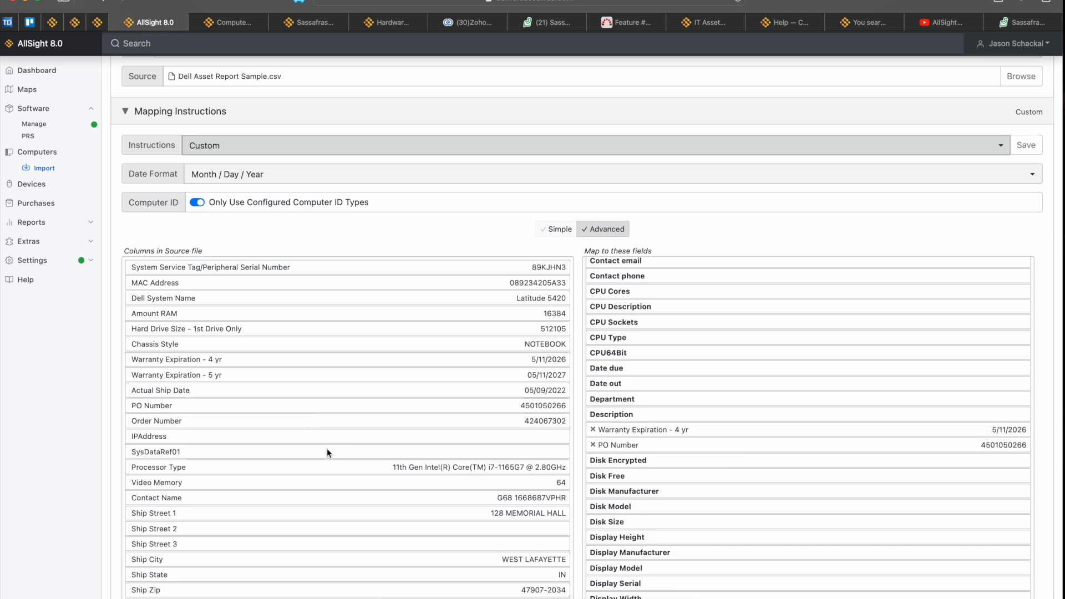
pyautogui.moveTo(254, 480); pyautogui.dragTo(709, 458)
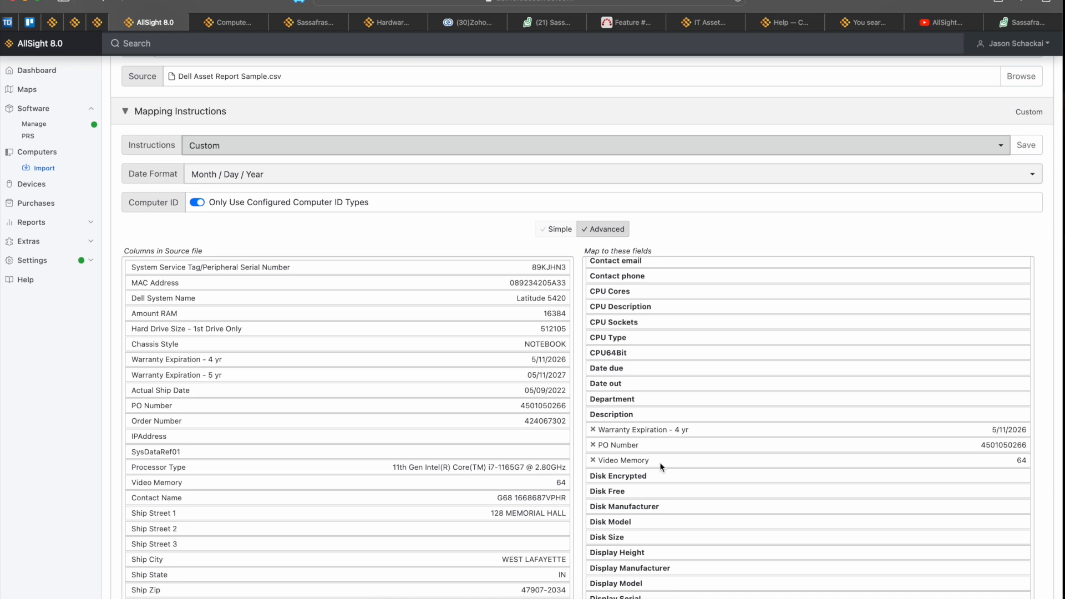
pyautogui.scroll(-1, 667, 386)
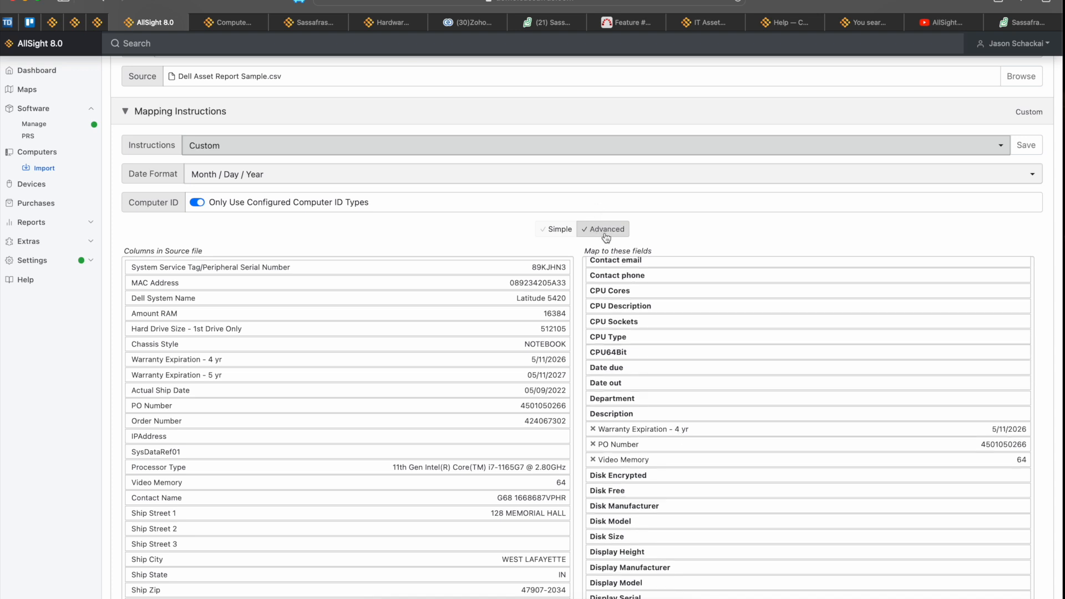
# - Return the mapping to Simple mode and look at the dialog for saving instructions, closing it without saving
pyautogui.click(556, 230)
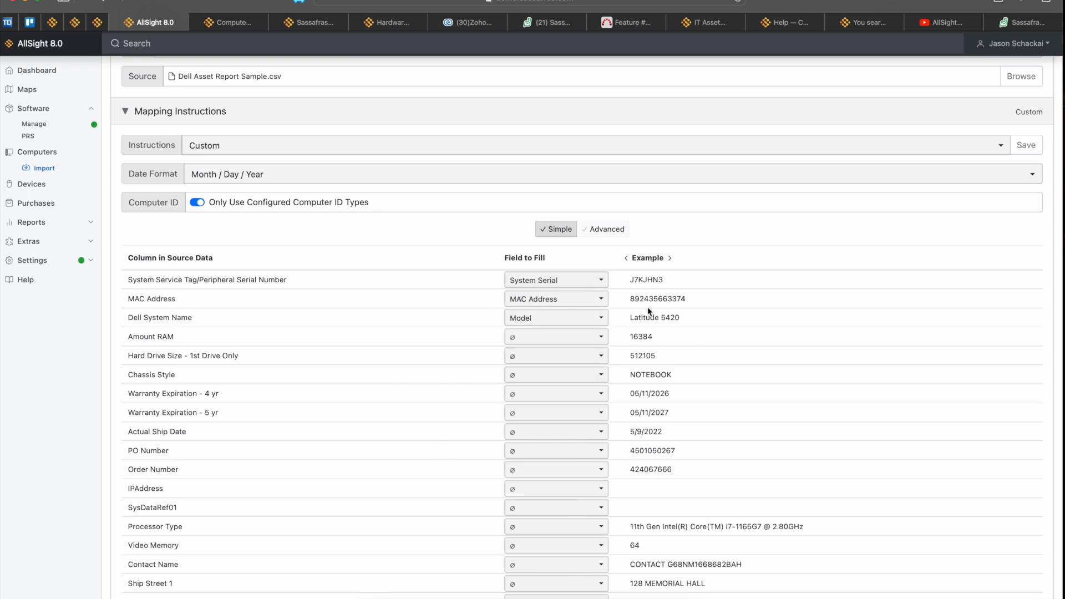
pyautogui.click(1032, 148)
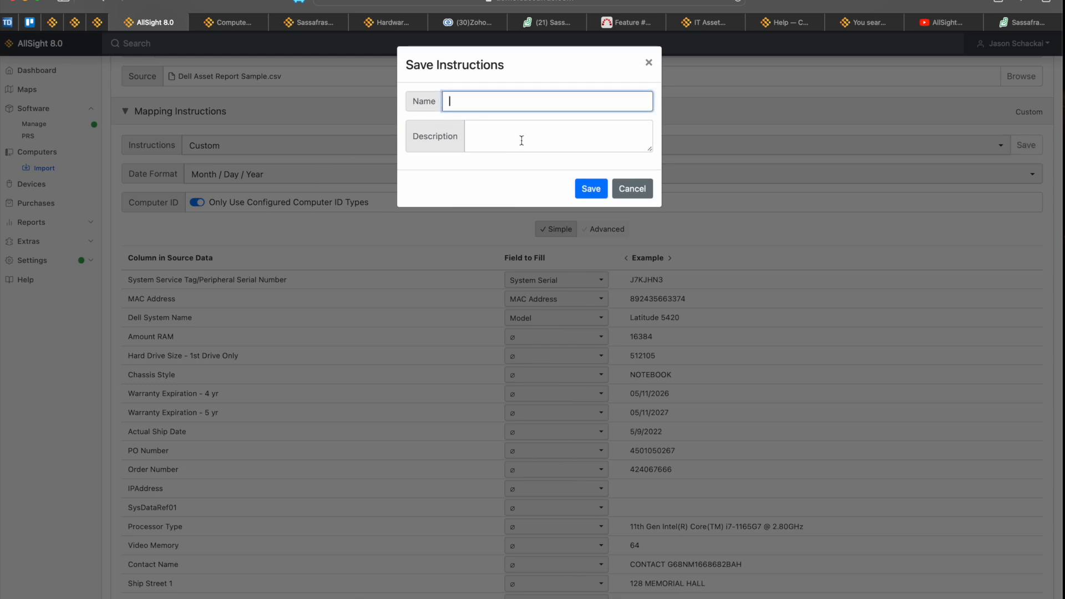
pyautogui.click(648, 63)
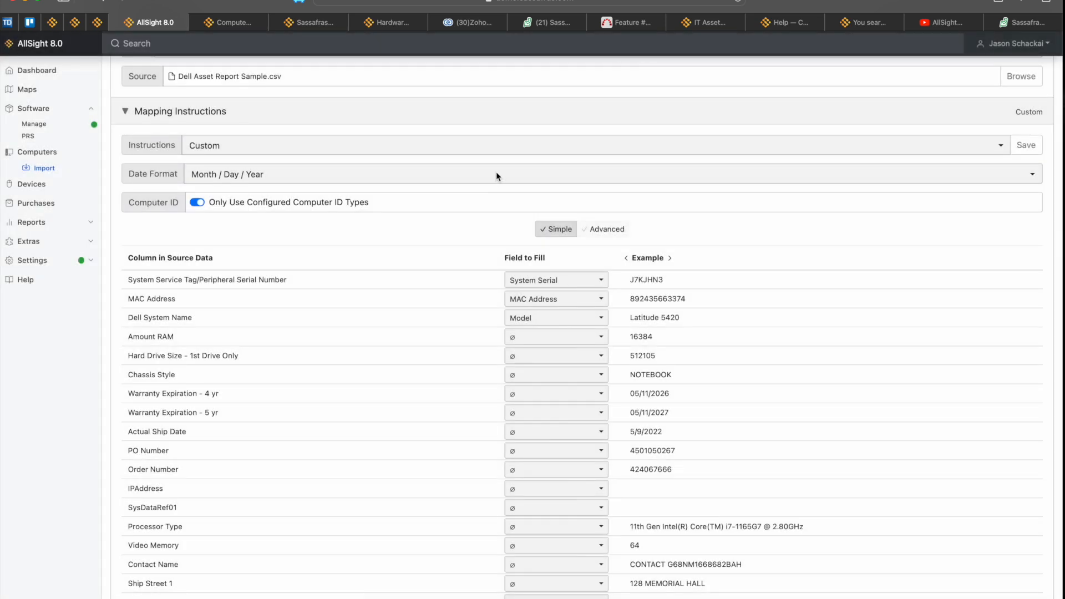
# - Load the saved Dell Asset Report mapping instructions in place of the custom ones
pyautogui.click(392, 155)
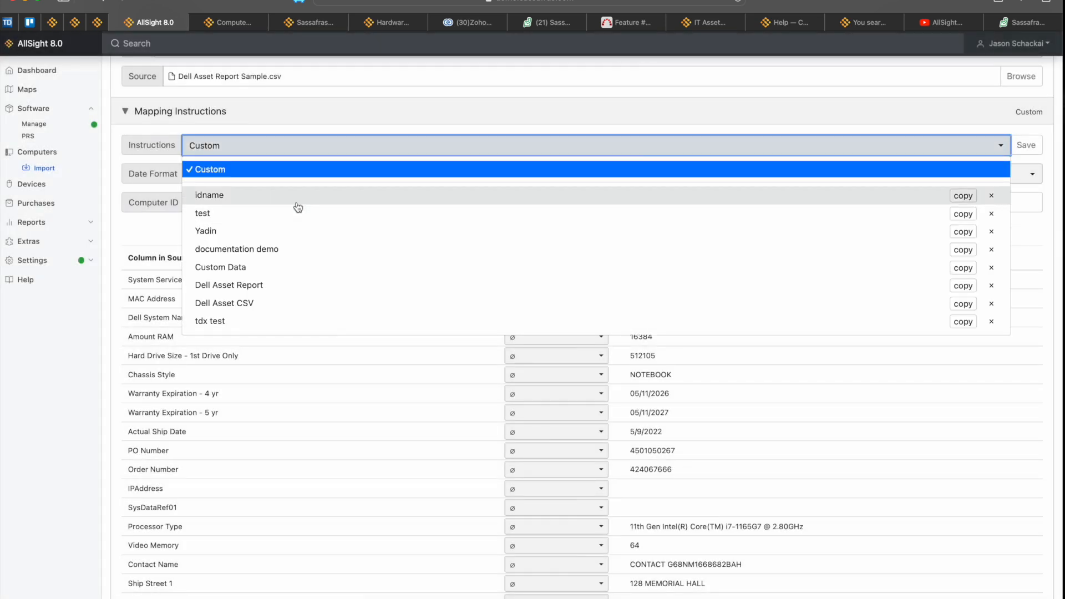
pyautogui.click(322, 174)
pyautogui.click(344, 148)
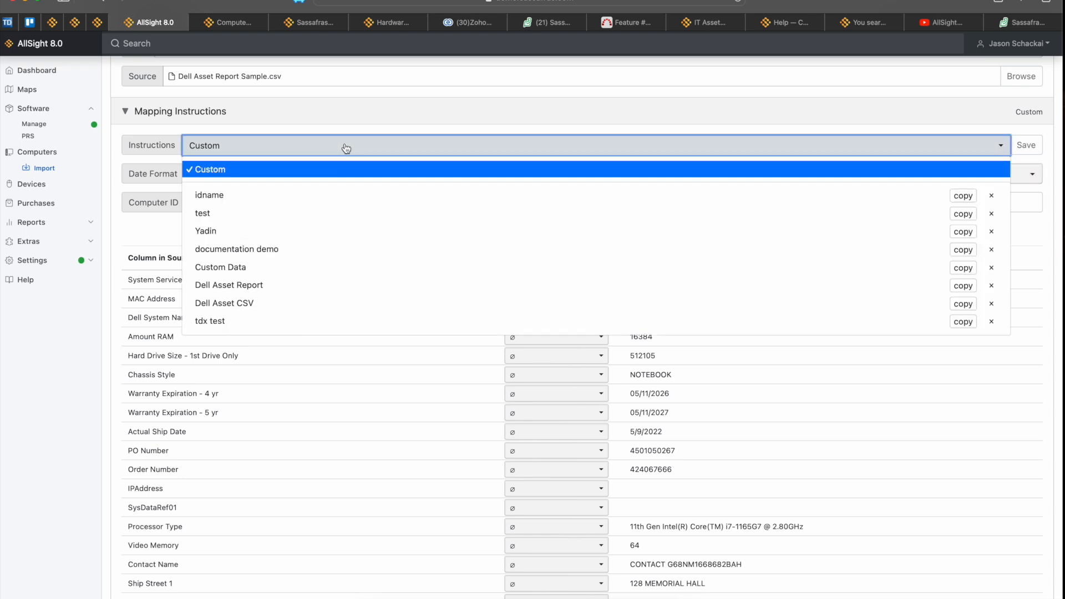
pyautogui.click(266, 285)
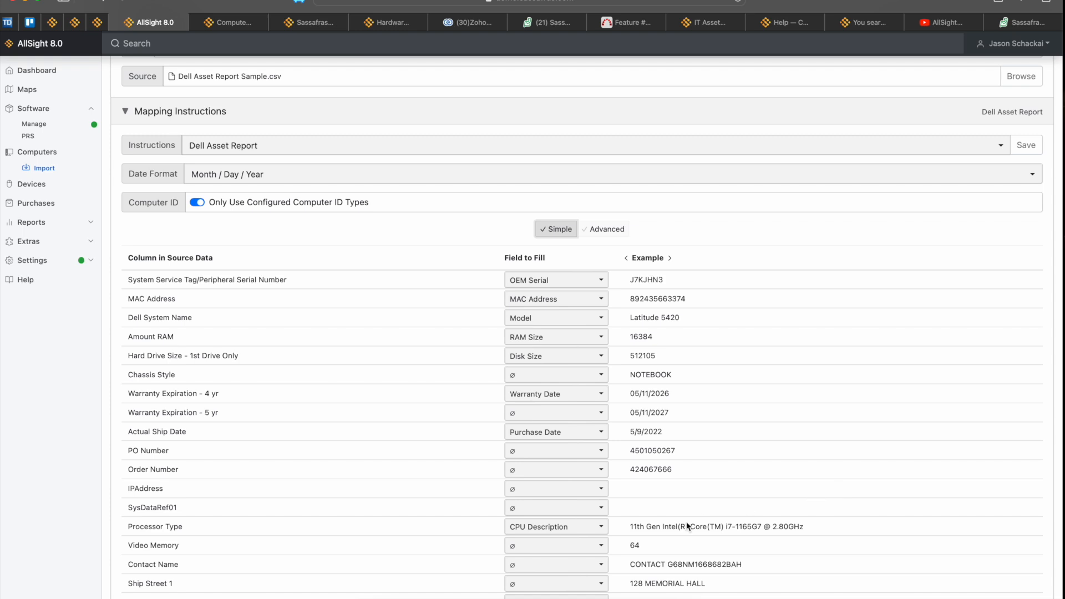
# - Review the loaded mapping table to see which source columns fill fields and which are left unmapped
pyautogui.scroll(-5, 419, 431)
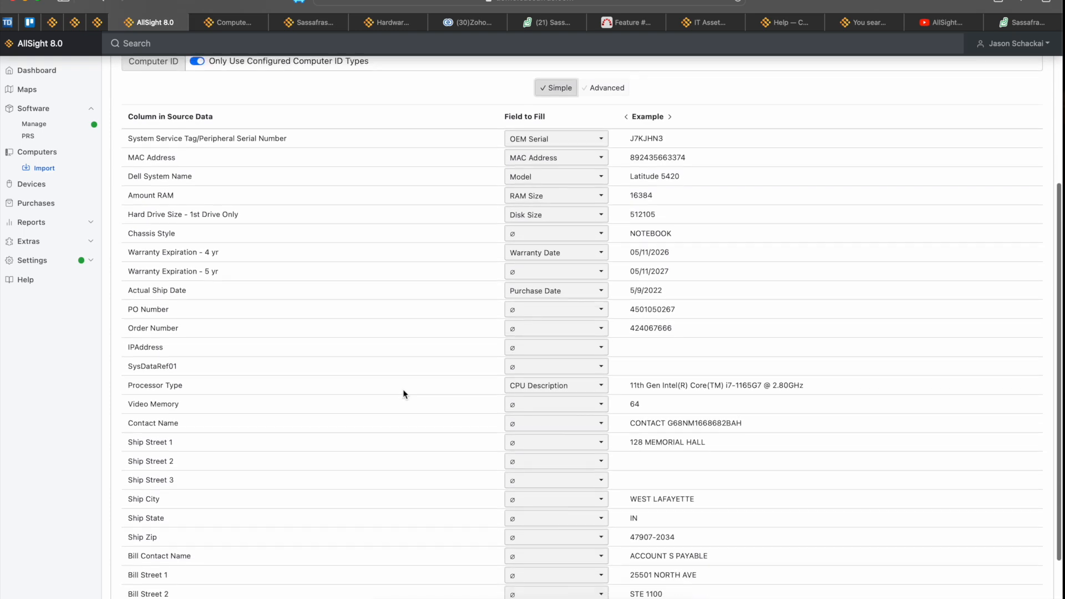
pyautogui.scroll(-2, 402, 388)
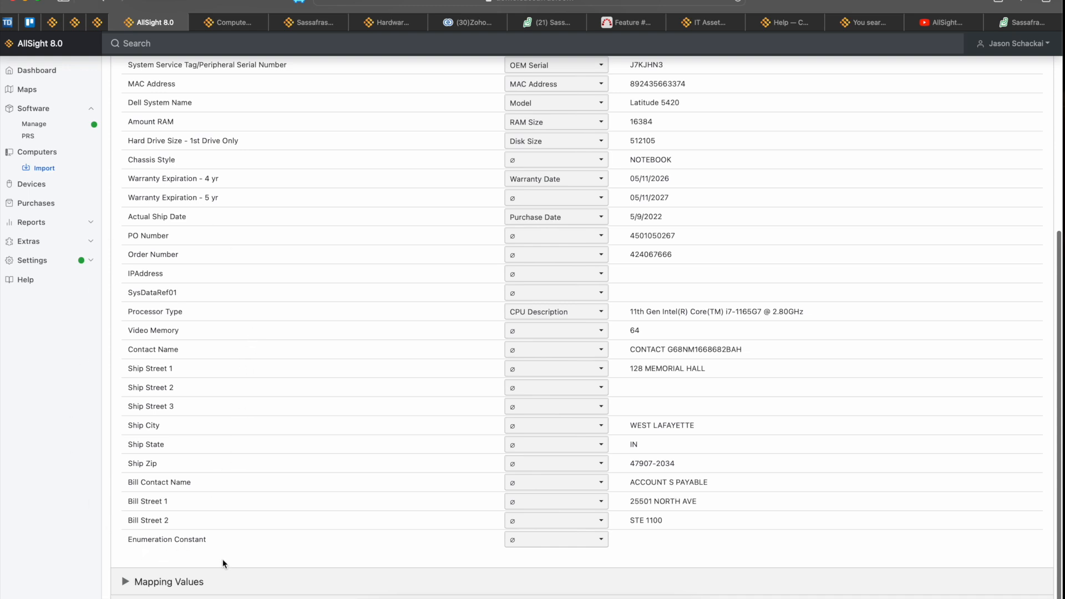
pyautogui.scroll(3, 414, 316)
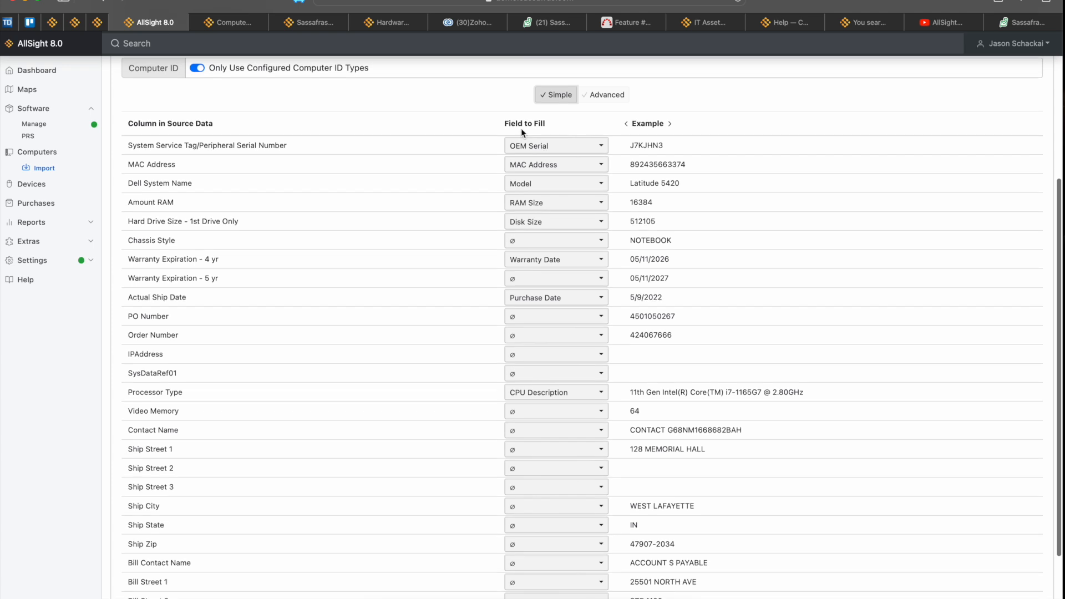
pyautogui.scroll(-2, 405, 395)
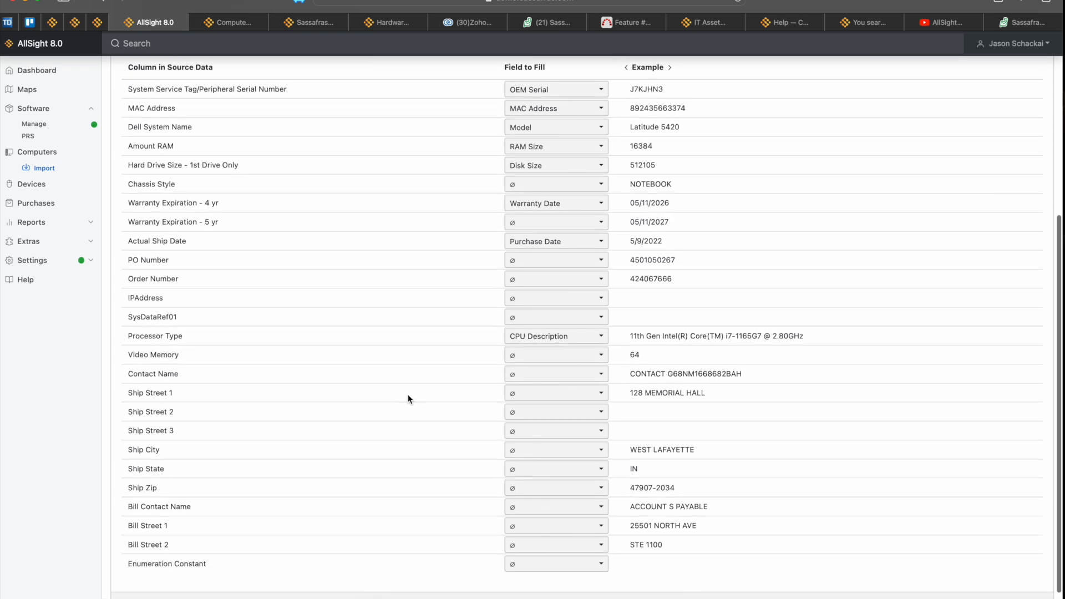
pyautogui.scroll(-2, 765, 473)
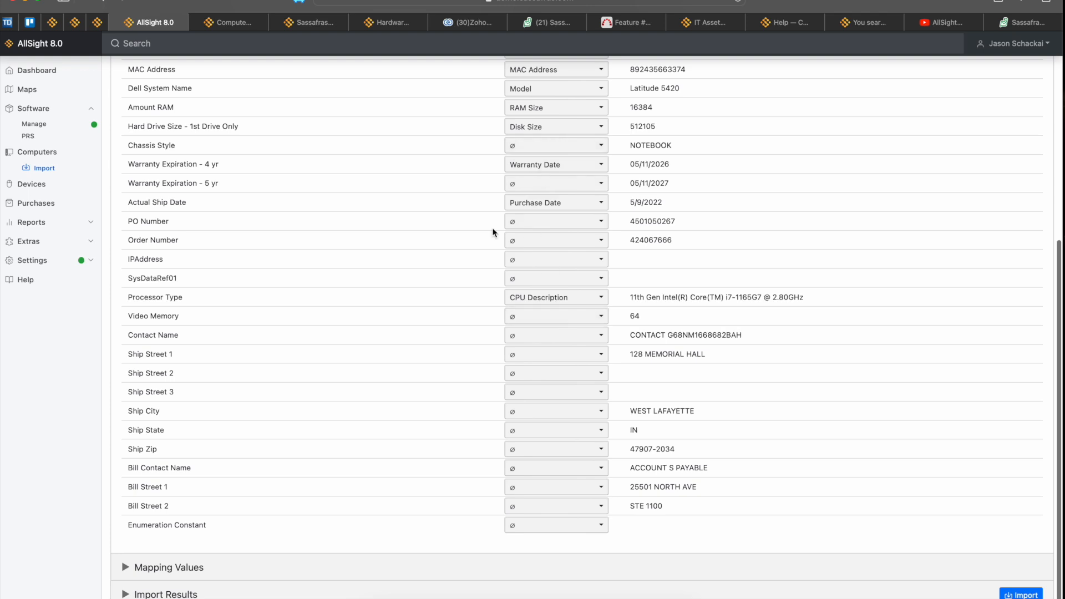
pyautogui.scroll(5, 491, 227)
pyautogui.scroll(-5, 474, 287)
# - Expand the Mapping Values section to check it and run the import of the Dell report records
pyautogui.click(169, 568)
pyautogui.scroll(-2, 428, 348)
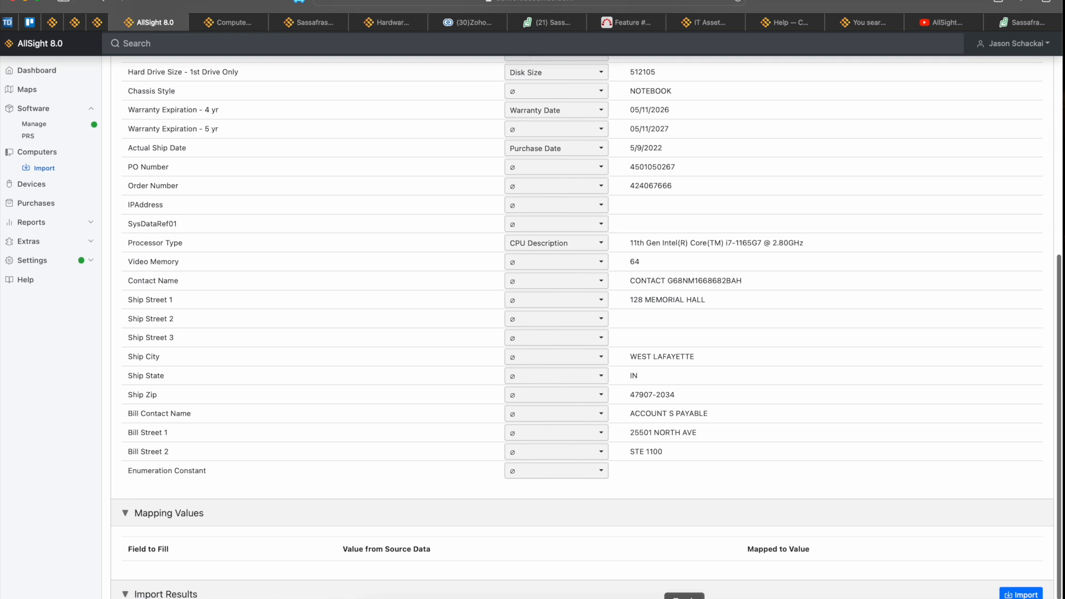
pyautogui.click(1020, 594)
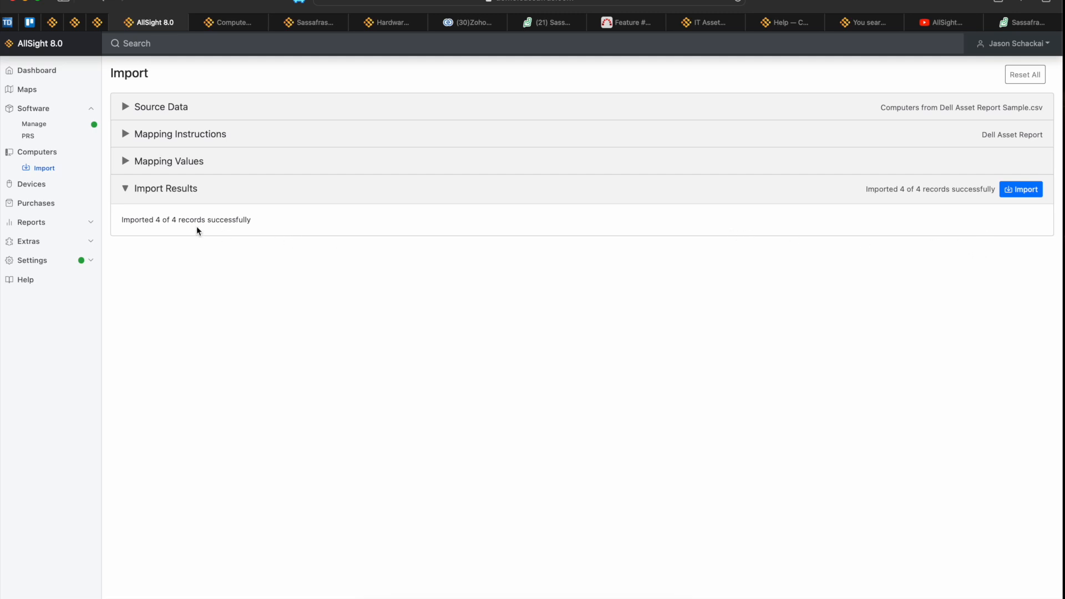
# - Open the computers list, filter it to the Imported login type and look through the imported records
pyautogui.click(38, 153)
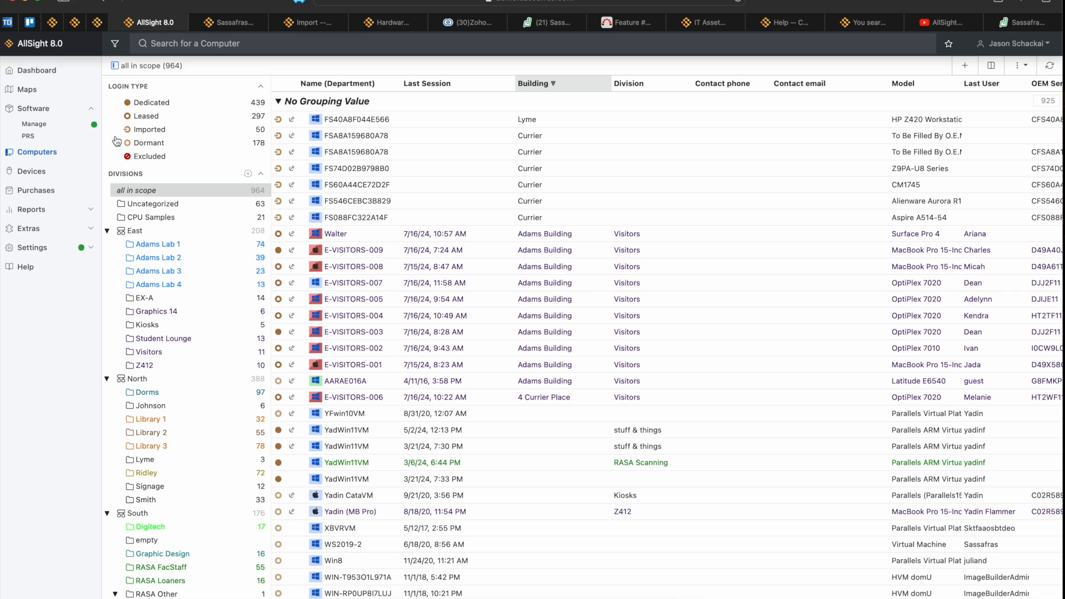
pyautogui.click(116, 132)
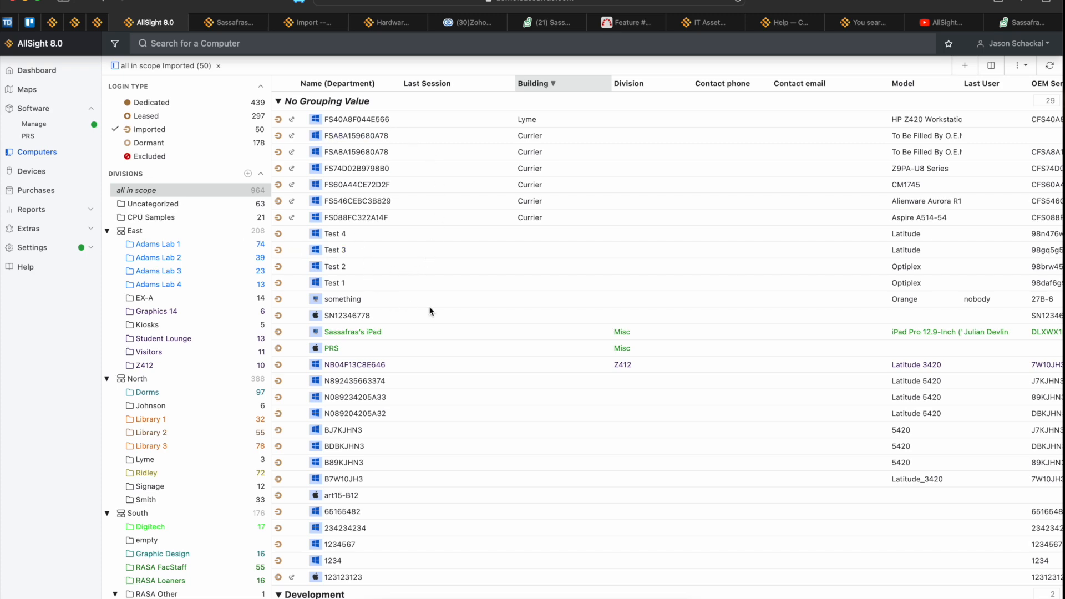
pyautogui.scroll(-10, 406, 300)
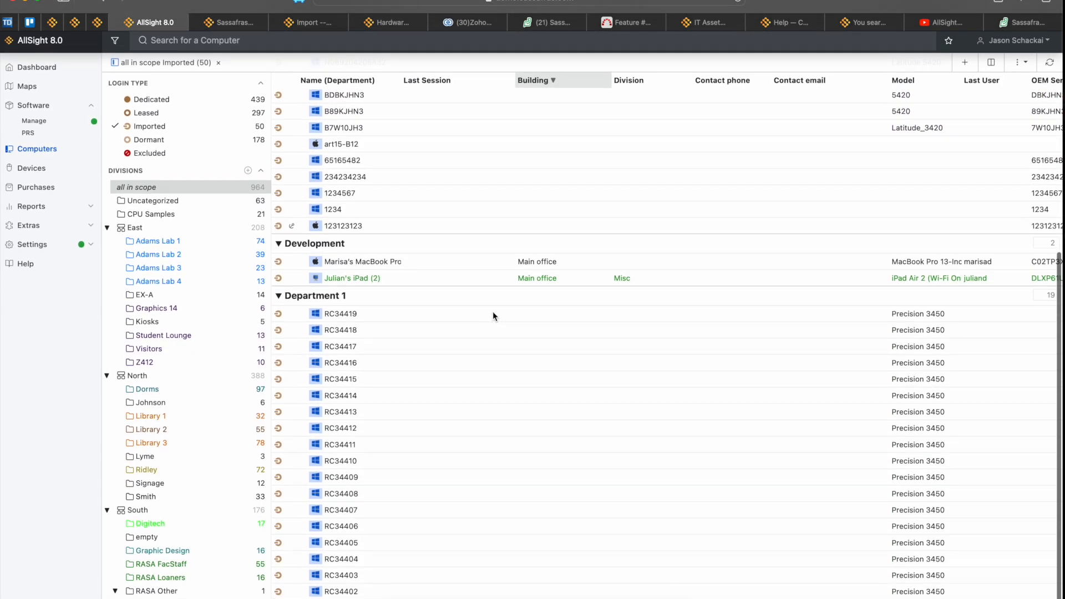
pyautogui.scroll(10, 492, 311)
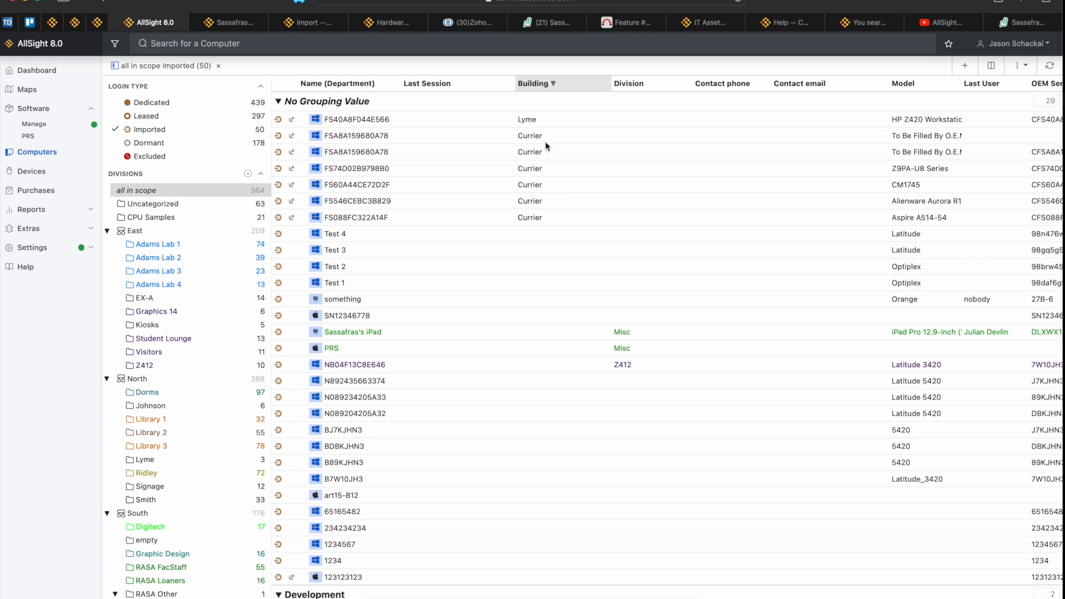
# - Narrow the Last Session column and check the model, OEM serial and OS family columns of the imported computers
pyautogui.moveTo(513, 86); pyautogui.dragTo(461, 87)
pyautogui.hscroll(10, 861, 379)
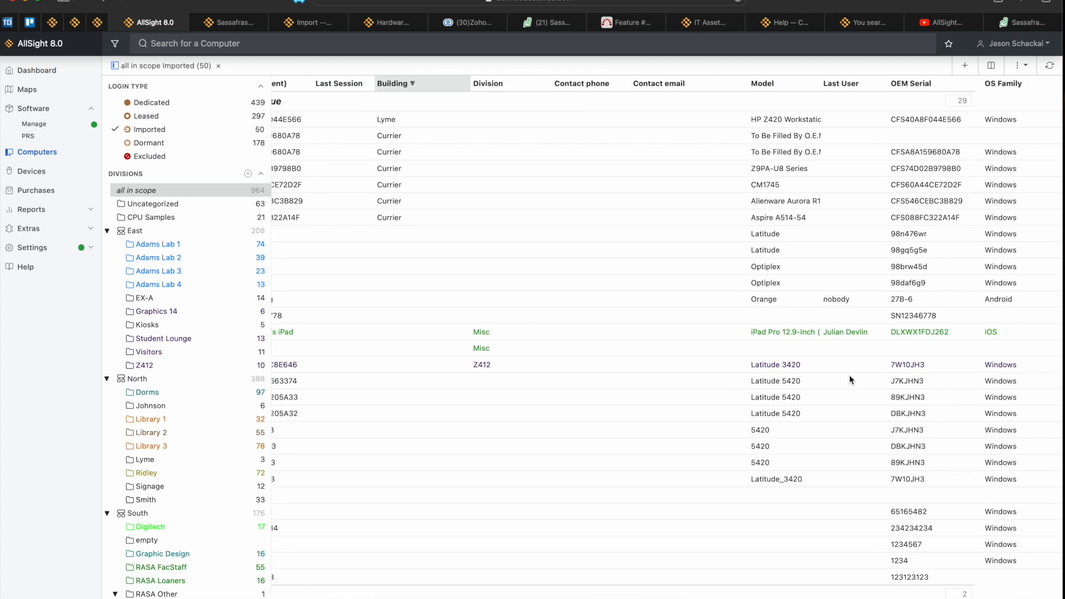
pyautogui.hscroll(-10, 780, 368)
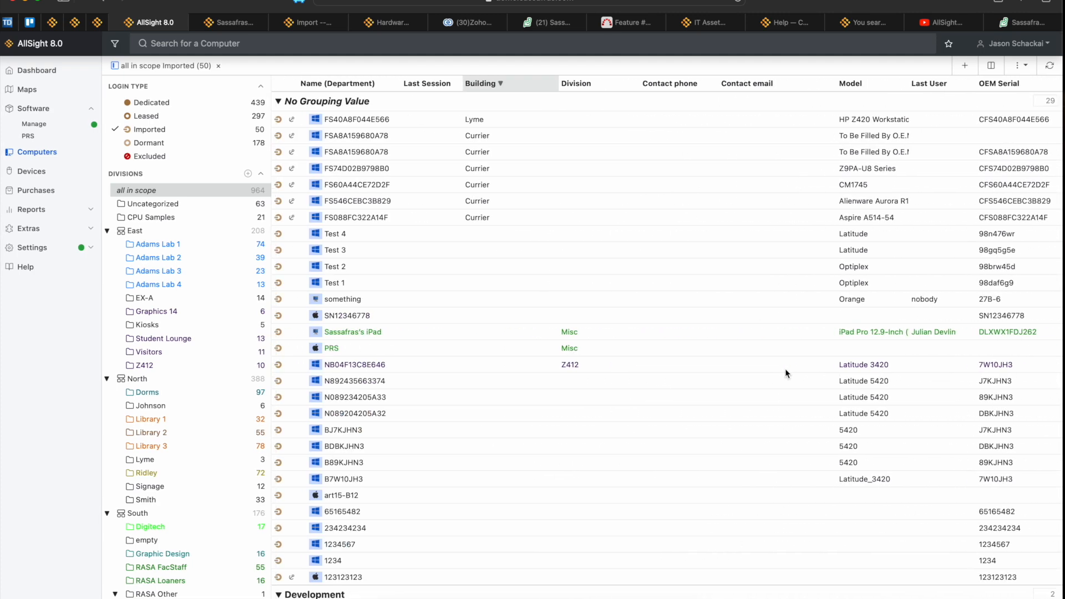